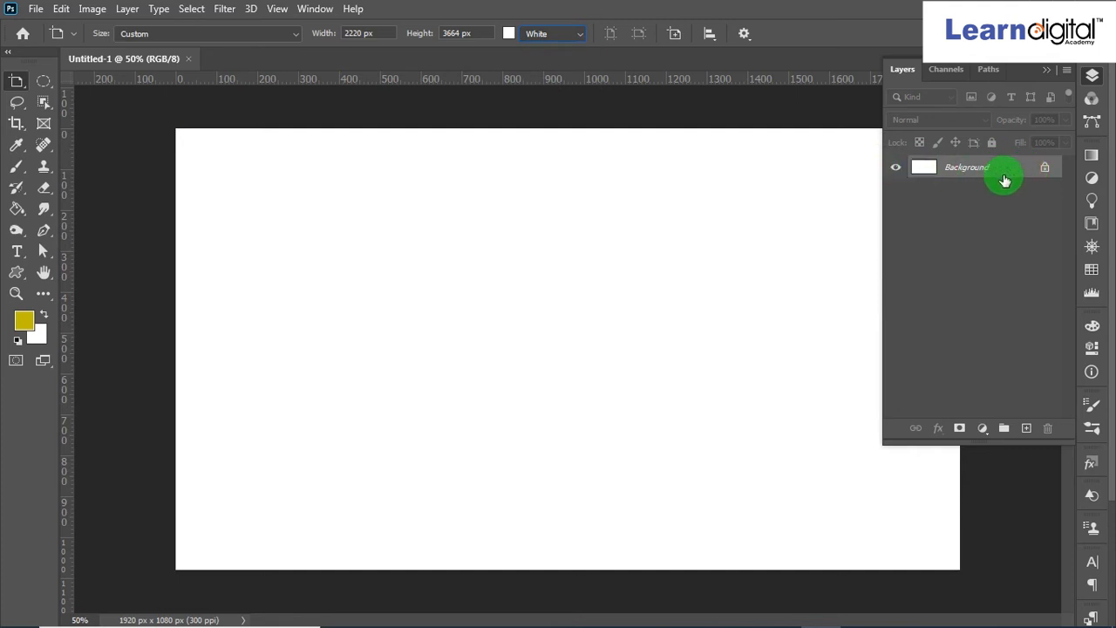
- Unlock the Background so that it becomes a regular layer and keep that layer selected
click(1045, 171)
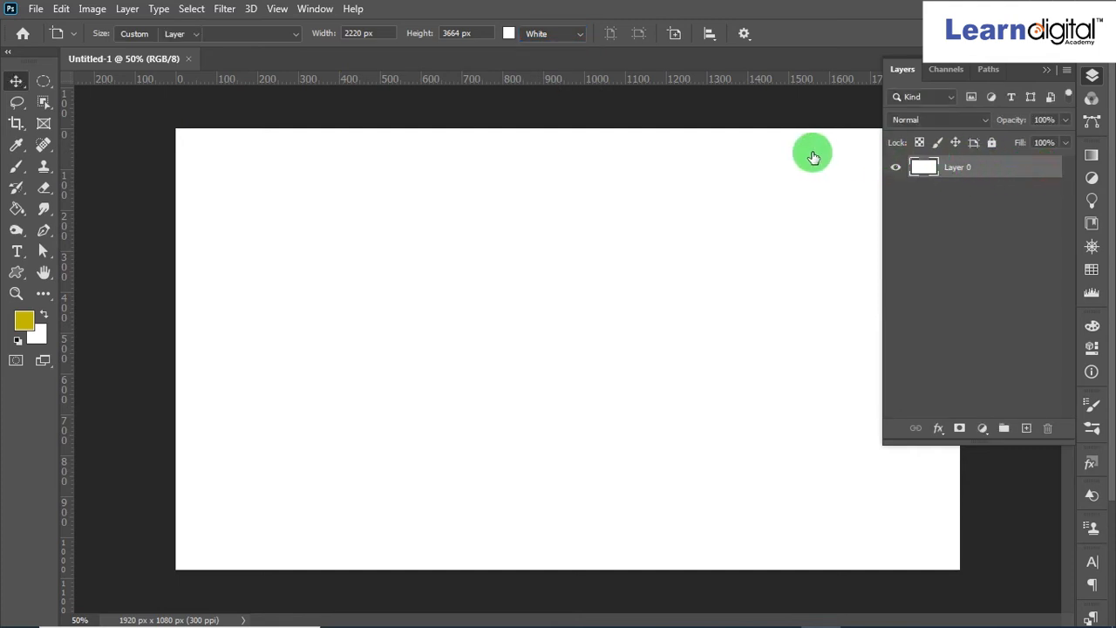
key(h)
double_click(1003, 179)
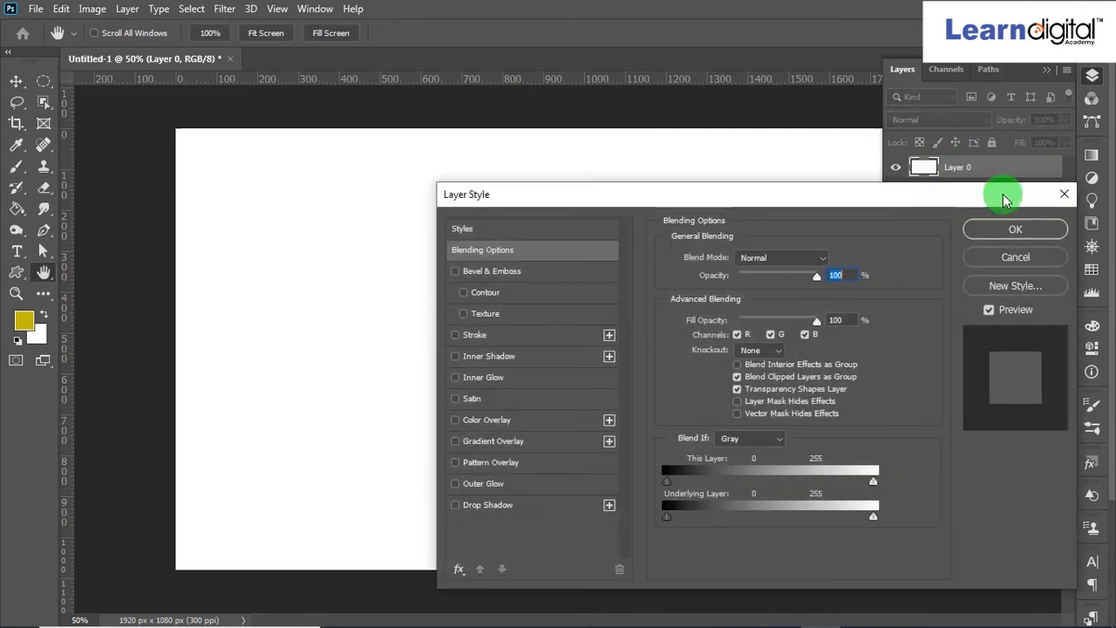
click(1024, 269)
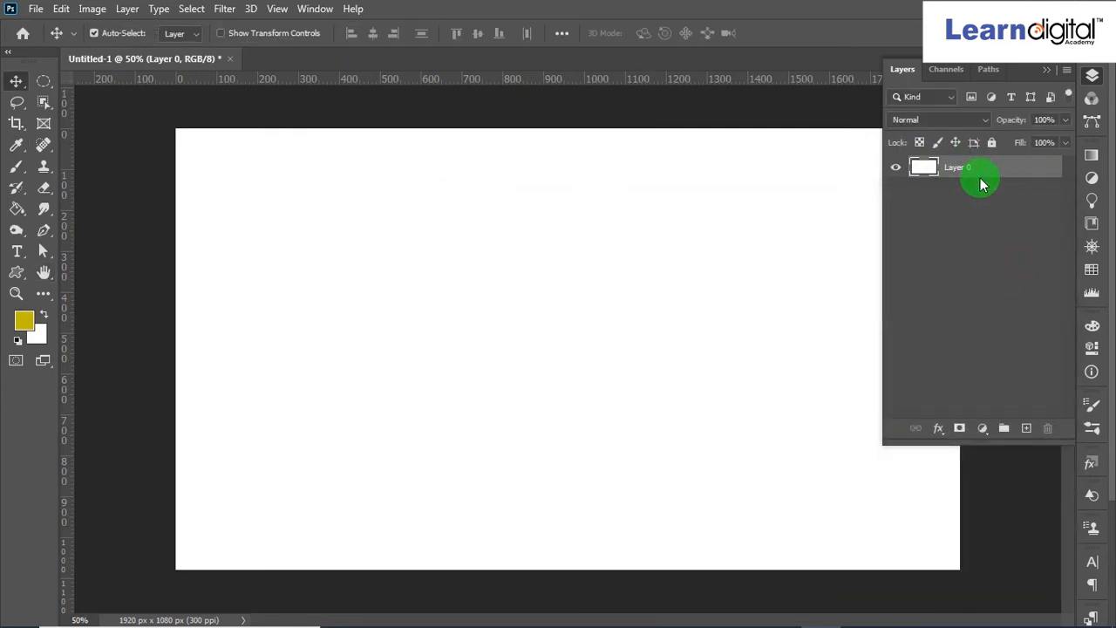
click(997, 168)
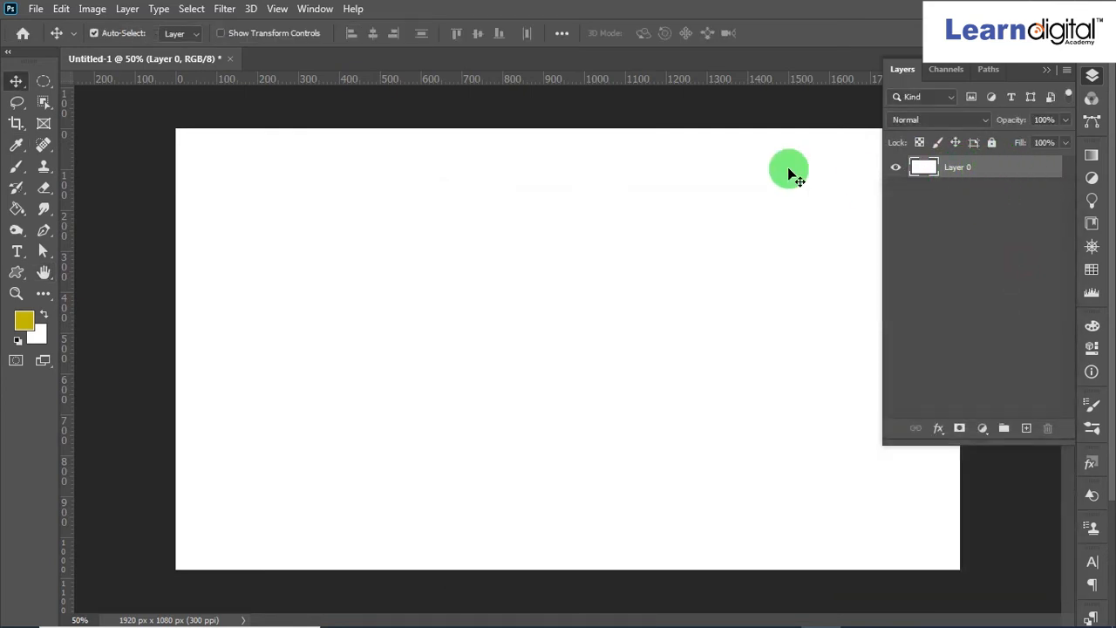
- Set the Artboard tool's size preset to iPhone X, 1125 x 2436 px
drag(20, 94, 58, 99)
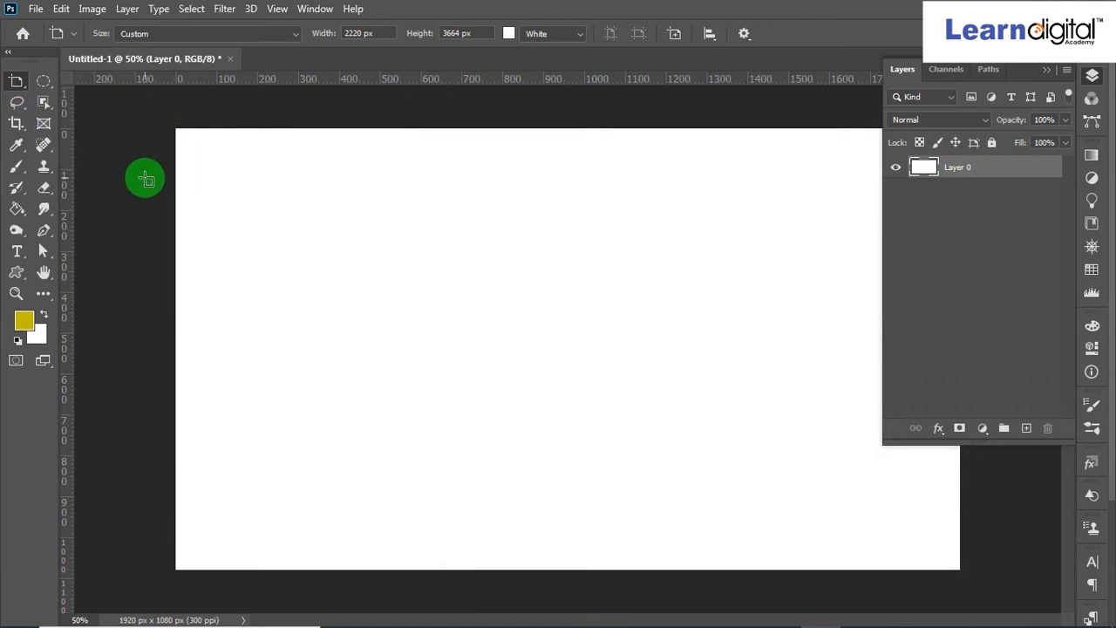
click(293, 35)
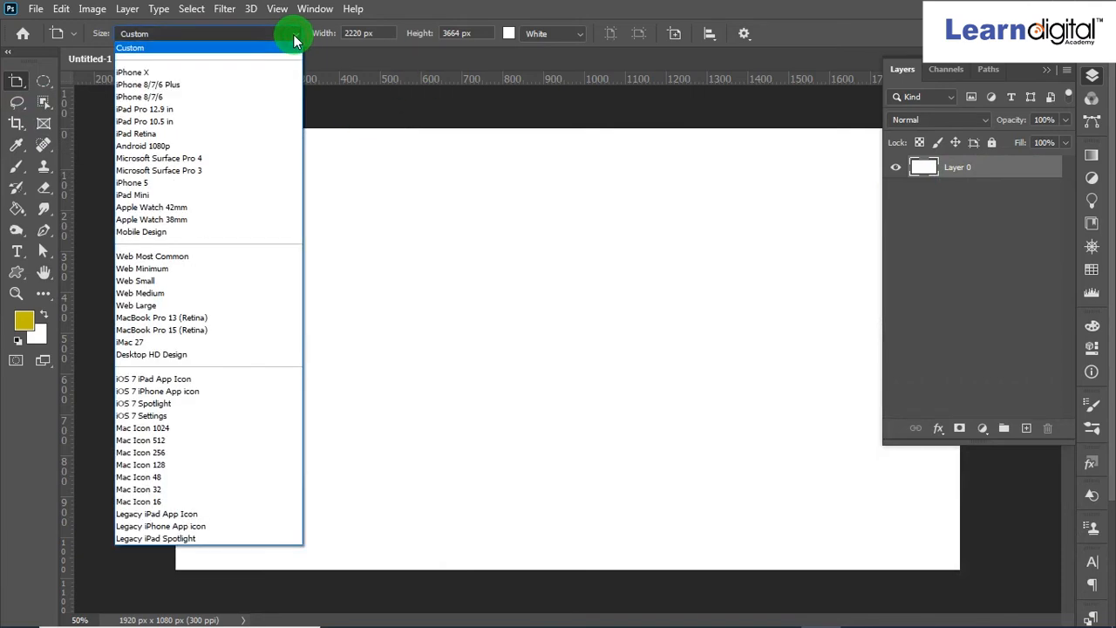
click(203, 70)
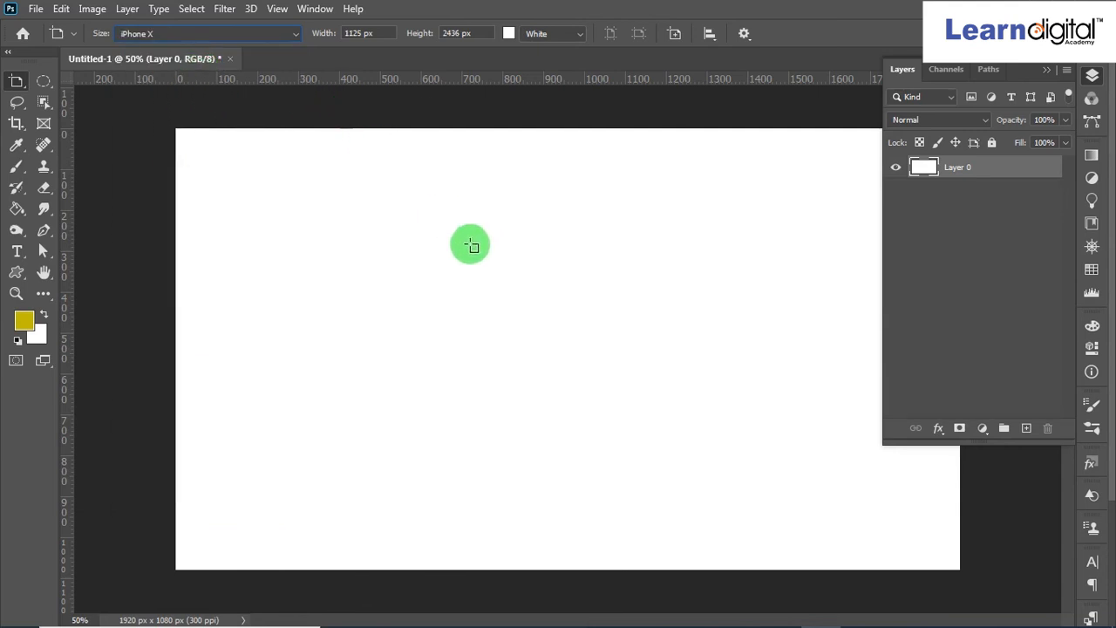
key(v)
click(99, 160)
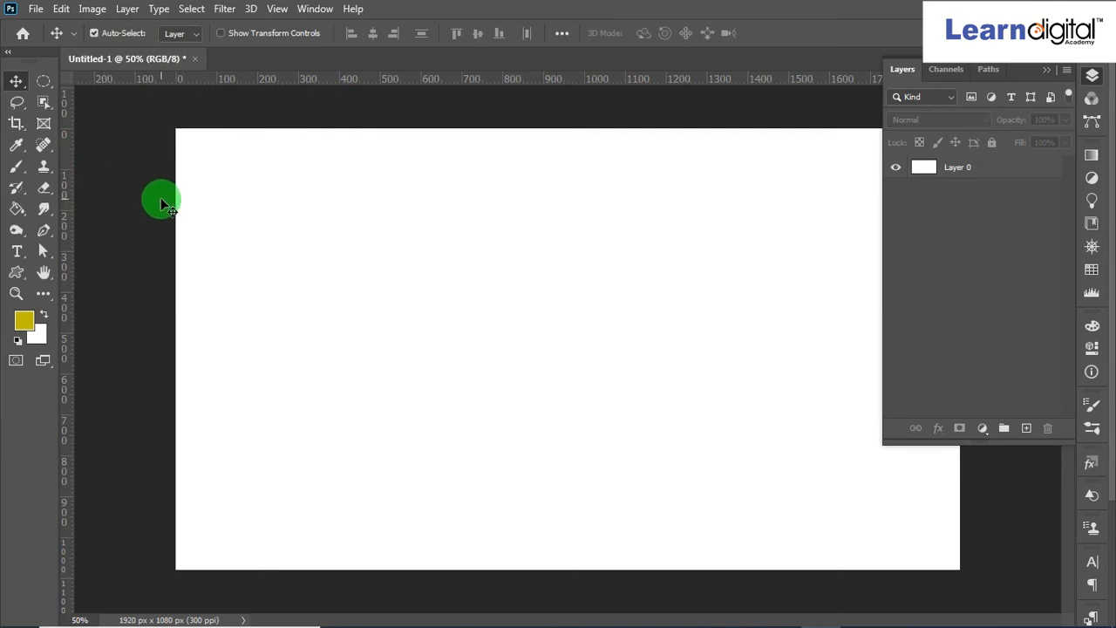
- Draw a white artboard of about 1092 x 1392 px on the empty area left of the white canvas image
key(ctrl+minus)
key(ctrl+minus)
key(ctrl+minus)
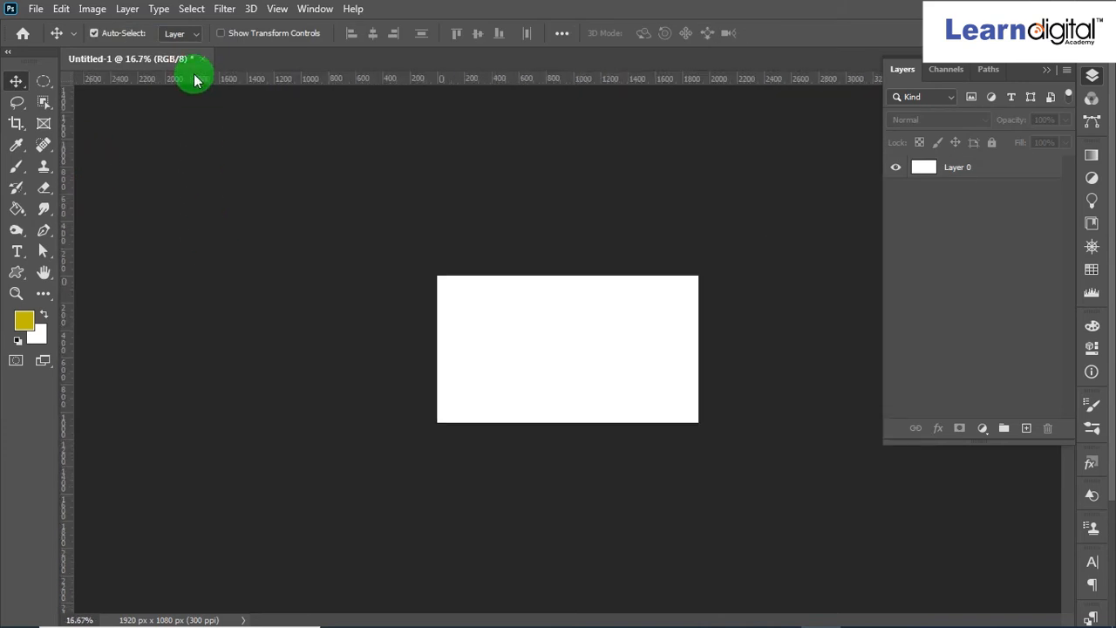
right_click(19, 88)
click(55, 96)
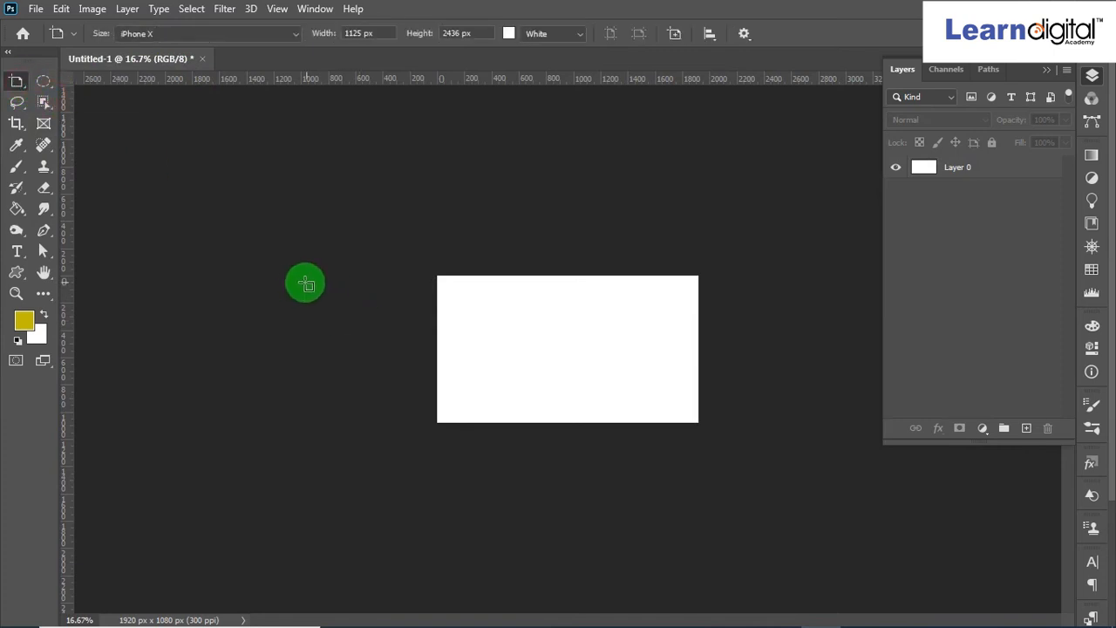
drag(272, 258, 437, 456)
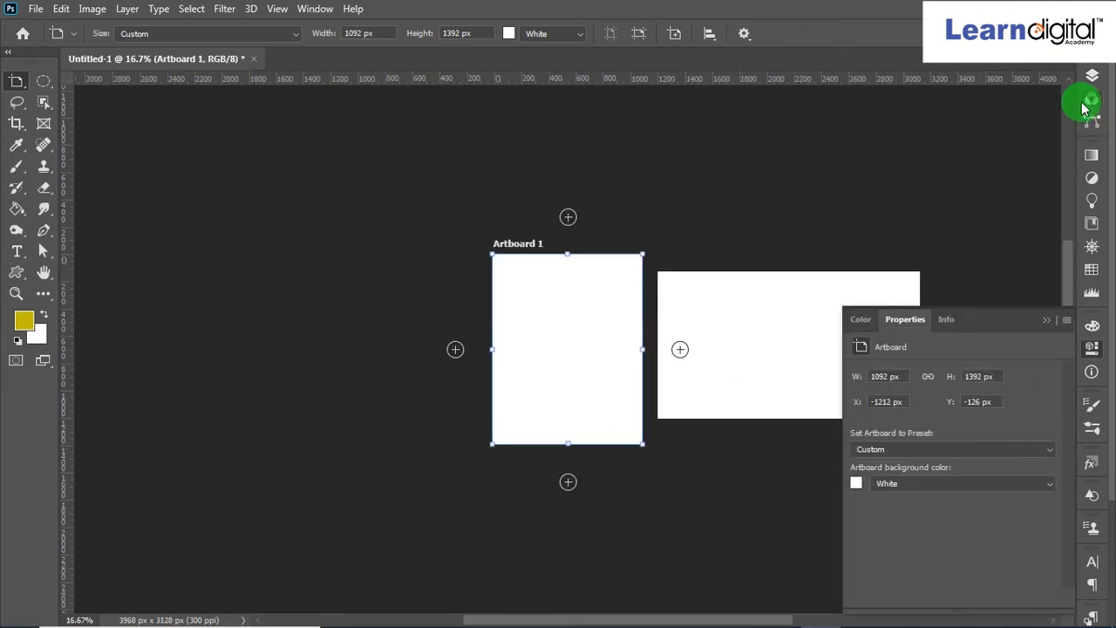
- Add two more same-size artboards in a row to the left of Artboard 1, plus one above the leftmost artboard
click(1093, 77)
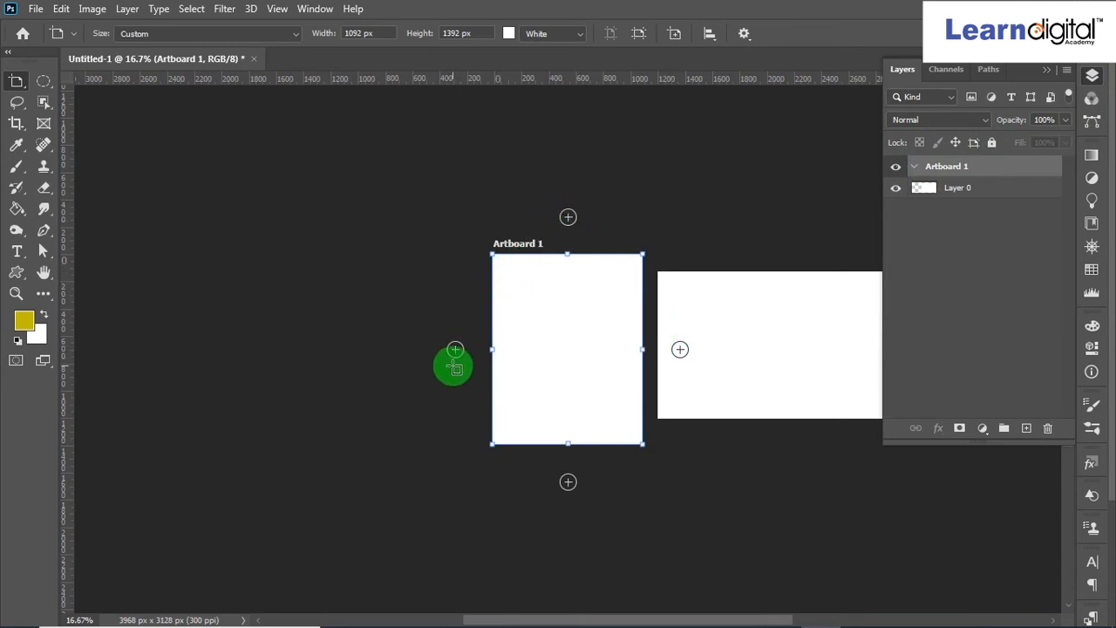
click(456, 351)
click(456, 353)
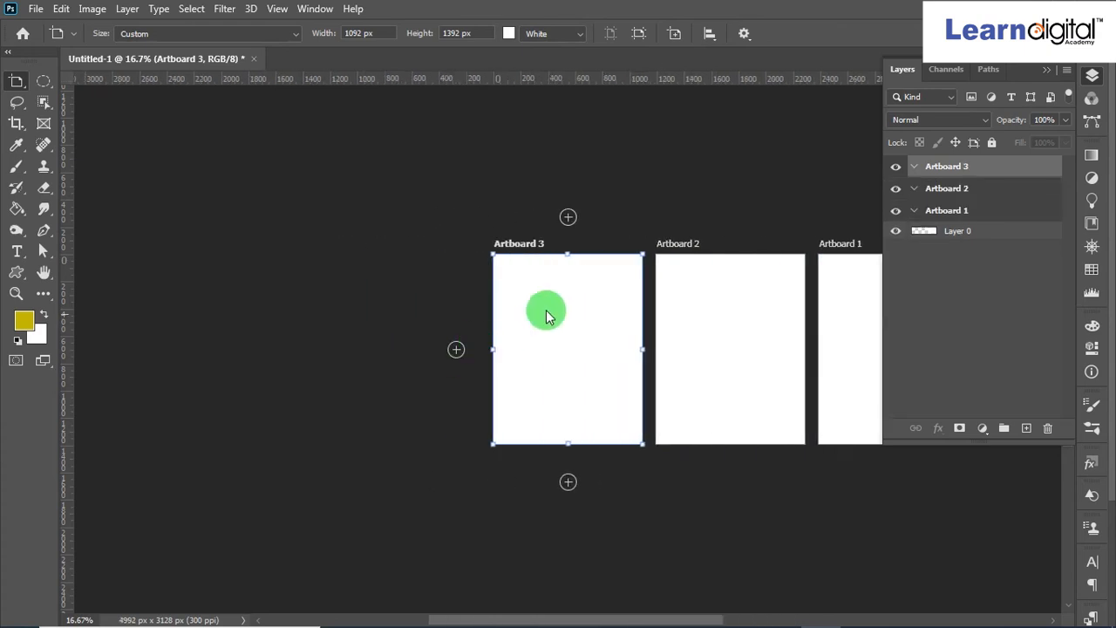
click(568, 219)
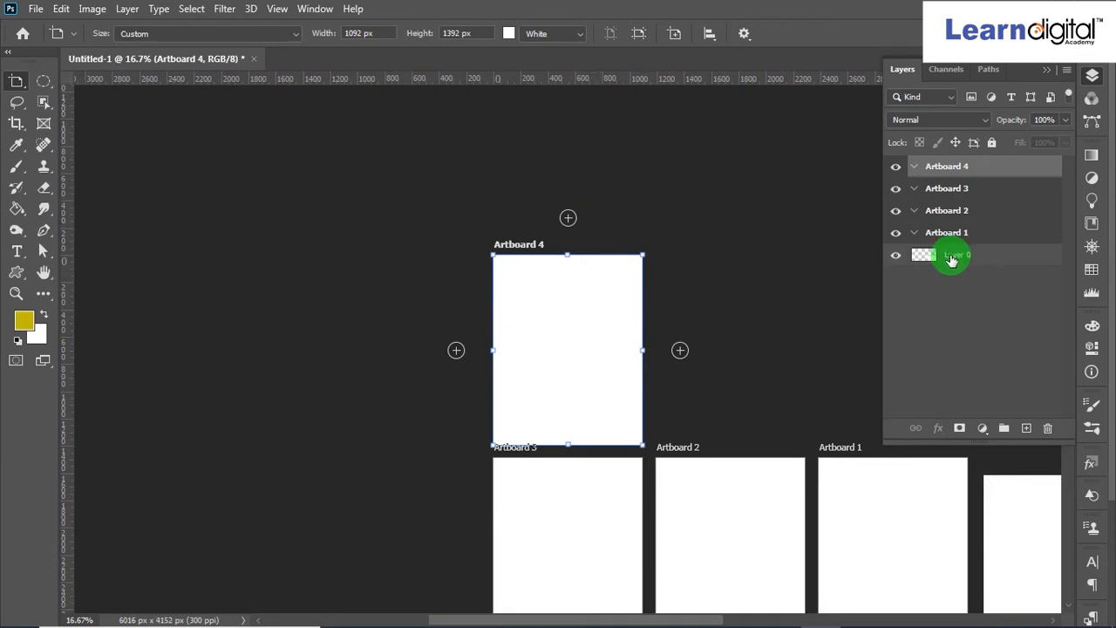
- Add a new layer inside Artboard 1 and draw a dark yellow heart custom shape on it in Pixels mode near the artboard's centre
drag(954, 232, 994, 410)
click(1027, 428)
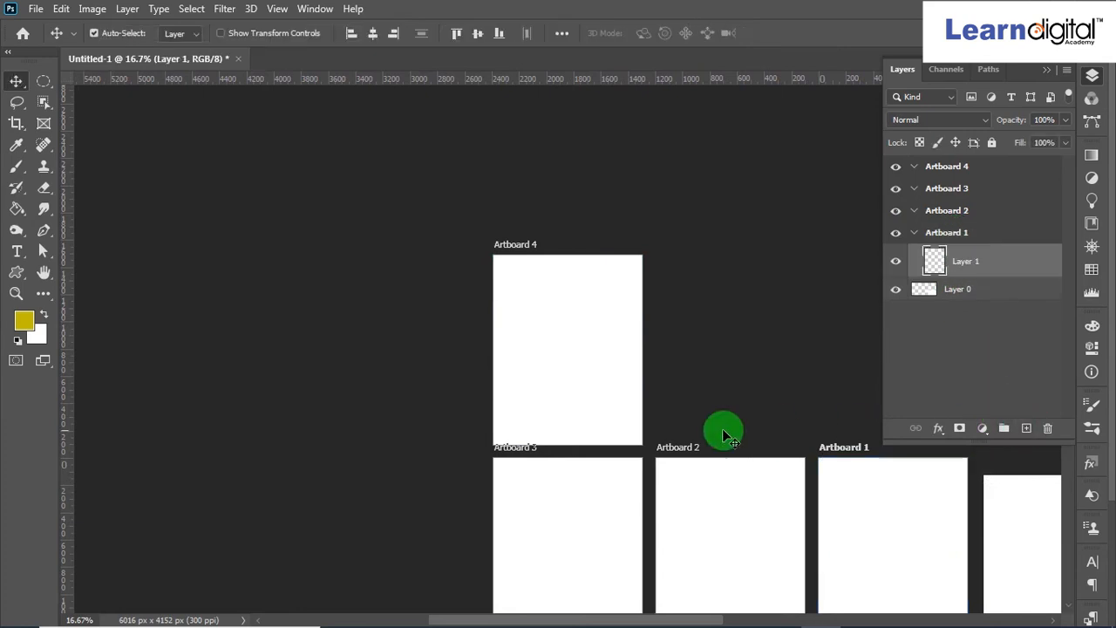
scroll(708, 381, down, 3)
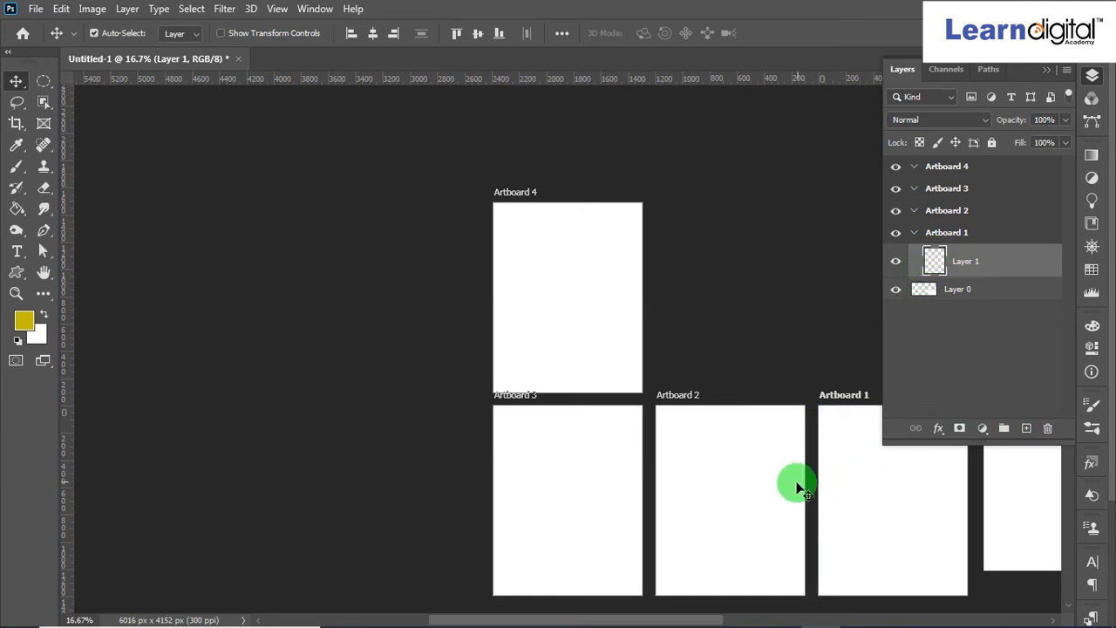
drag(652, 620, 726, 620)
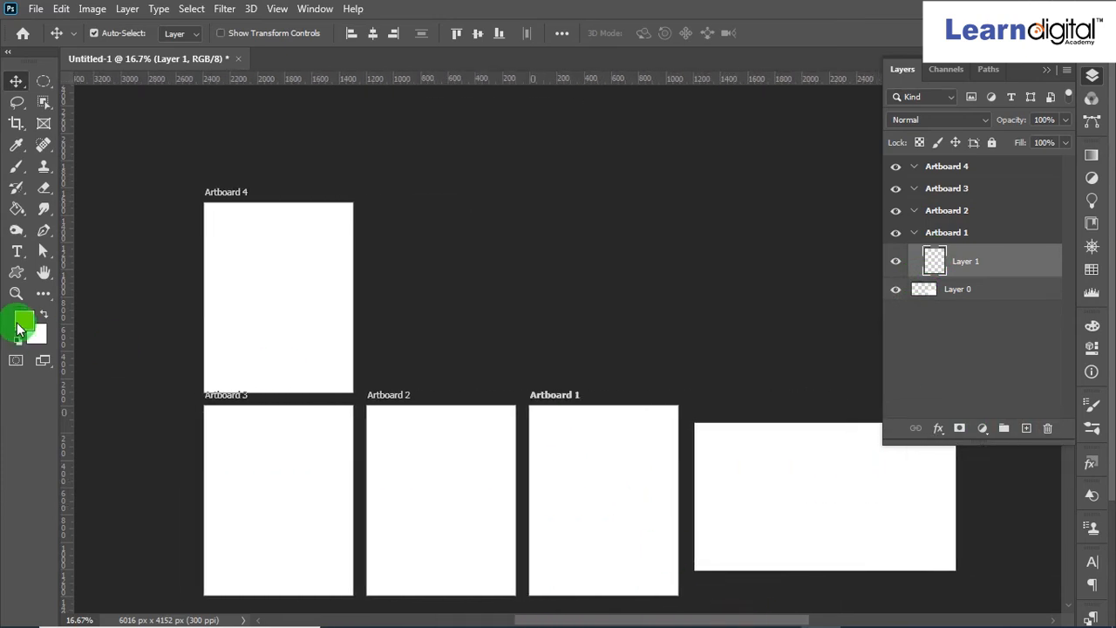
click(38, 233)
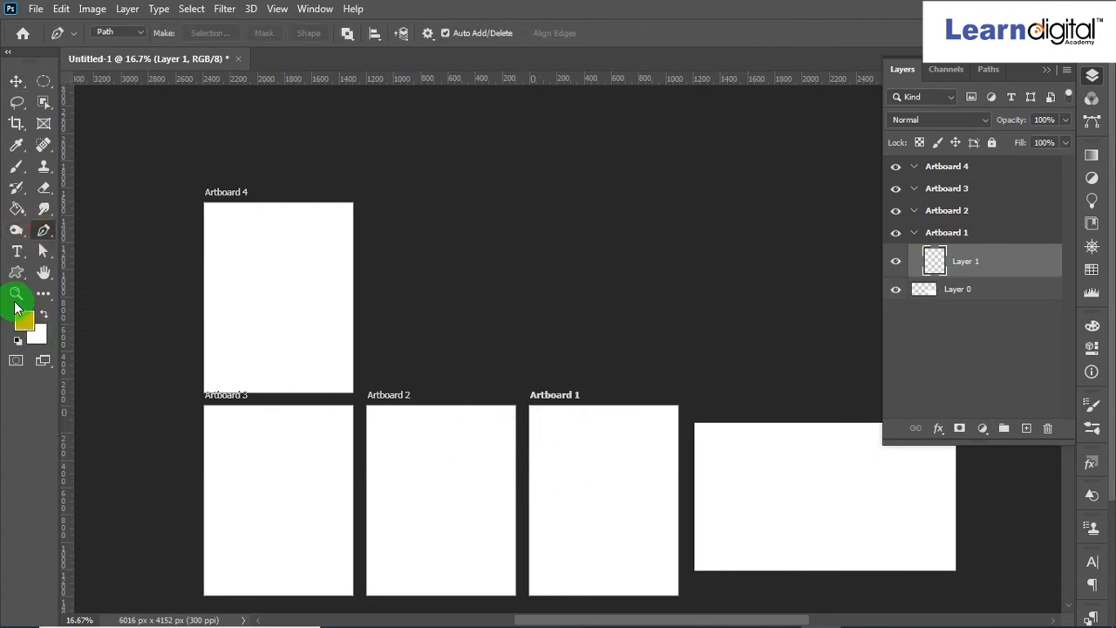
drag(13, 281, 122, 338)
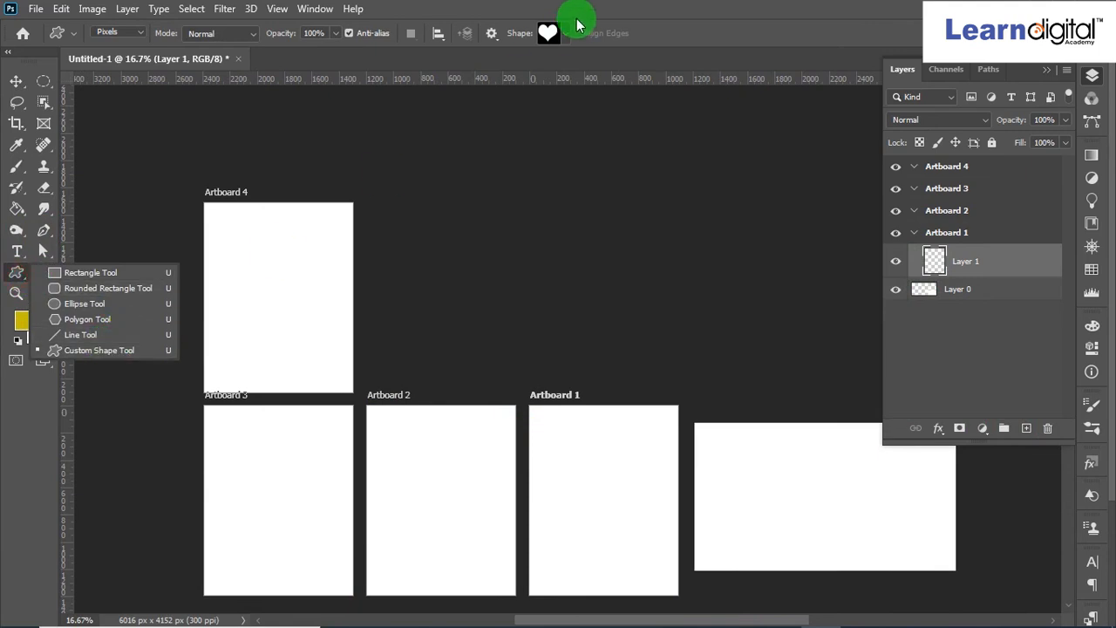
click(109, 348)
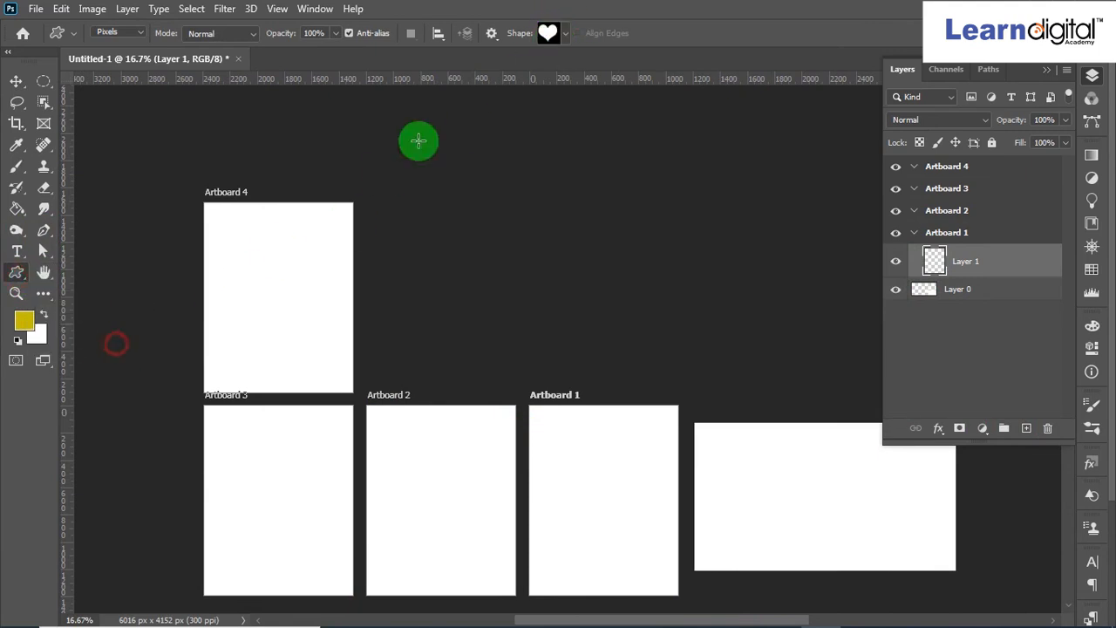
click(562, 35)
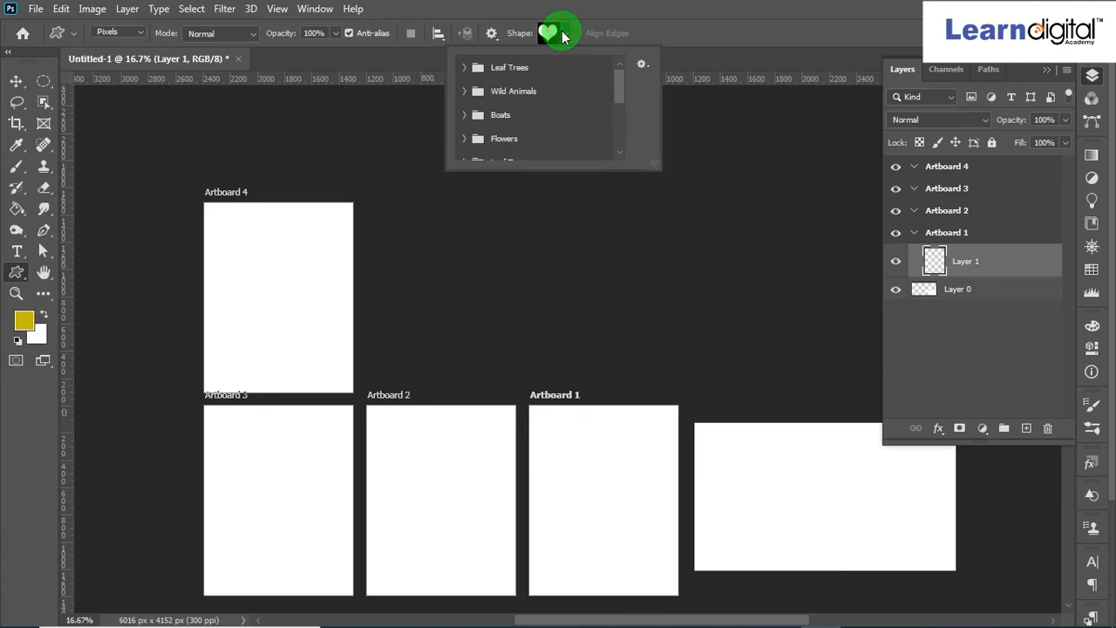
click(554, 35)
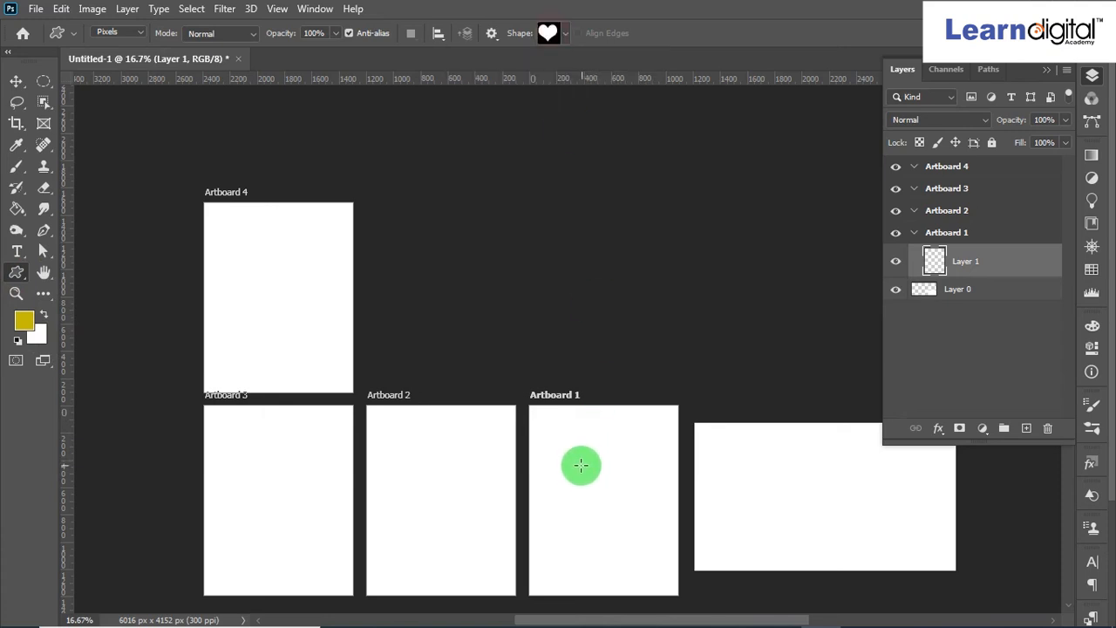
drag(563, 459, 636, 544)
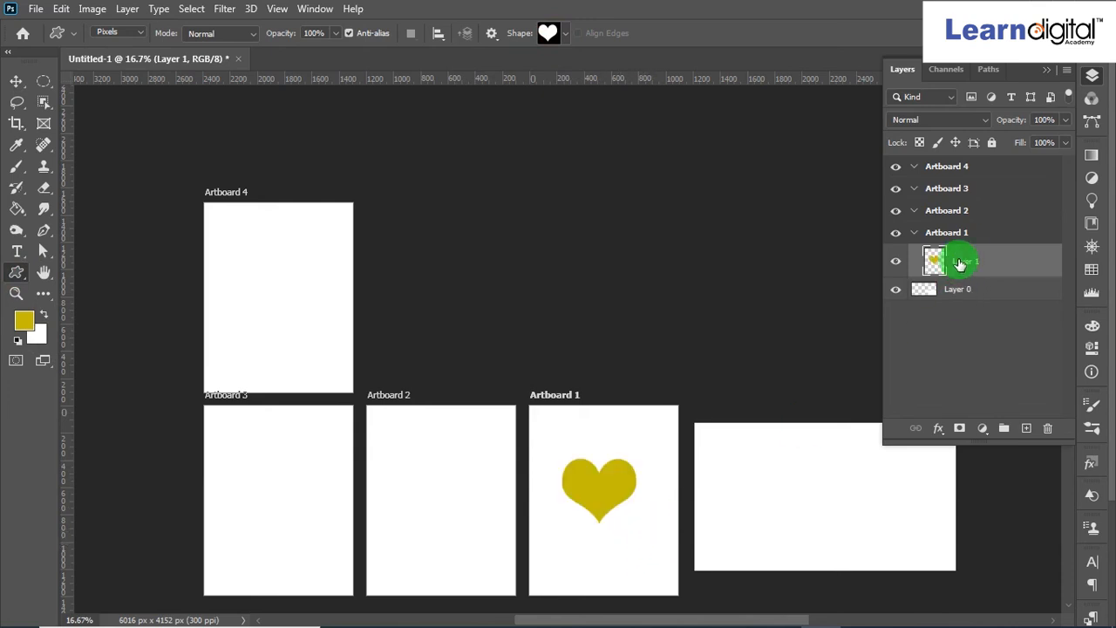
- Toggle Artboard 1's visibility off and on, expand it to check its contents, and leave it collapsed in the layer list
click(915, 236)
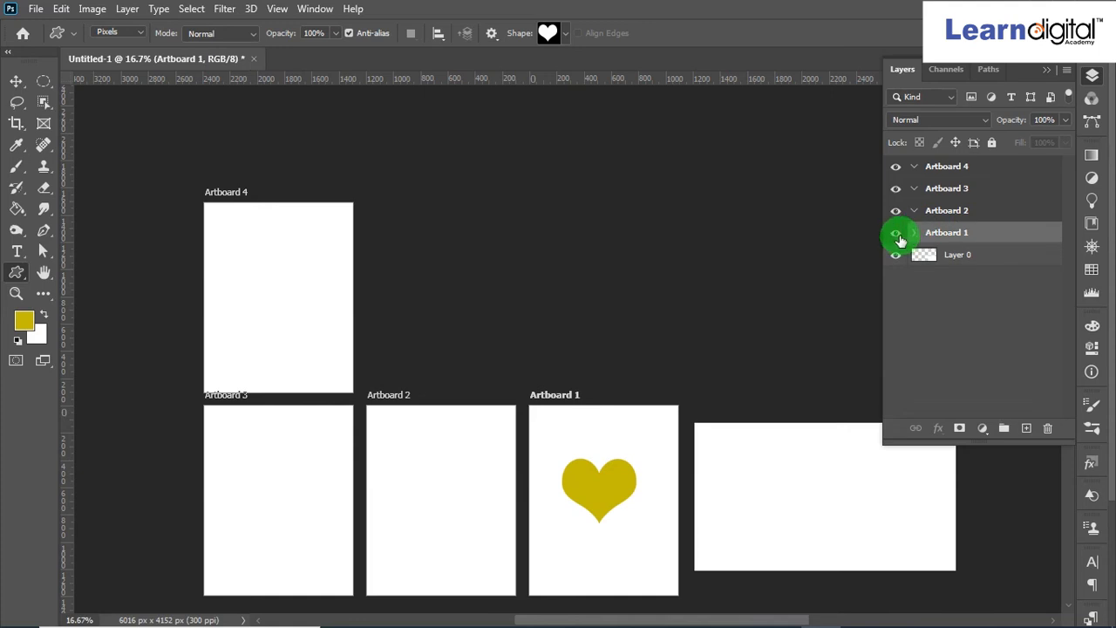
click(895, 235)
click(897, 235)
click(913, 233)
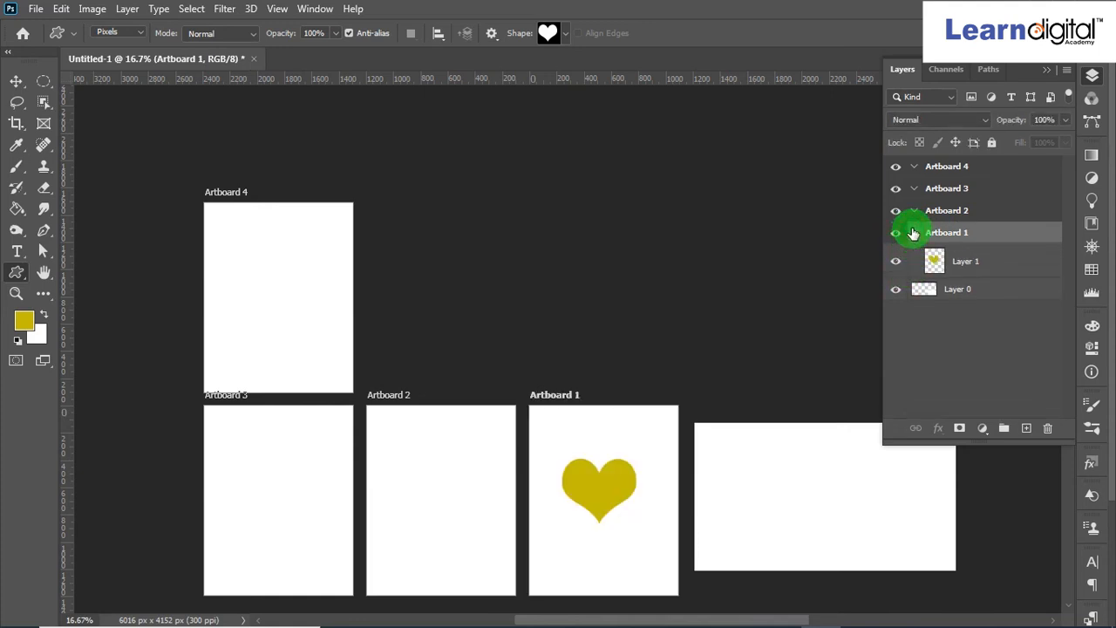
click(913, 233)
click(941, 249)
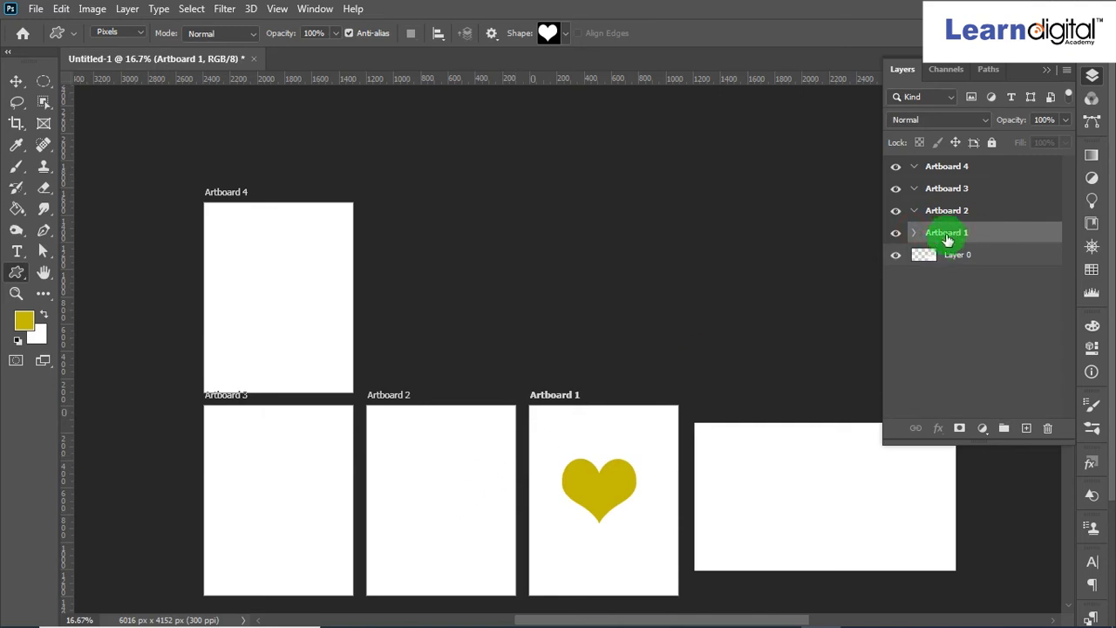
- Select Artboard 2 and choose the fleur-de-lis from the 5200 custom shapes set as the custom shape
click(957, 216)
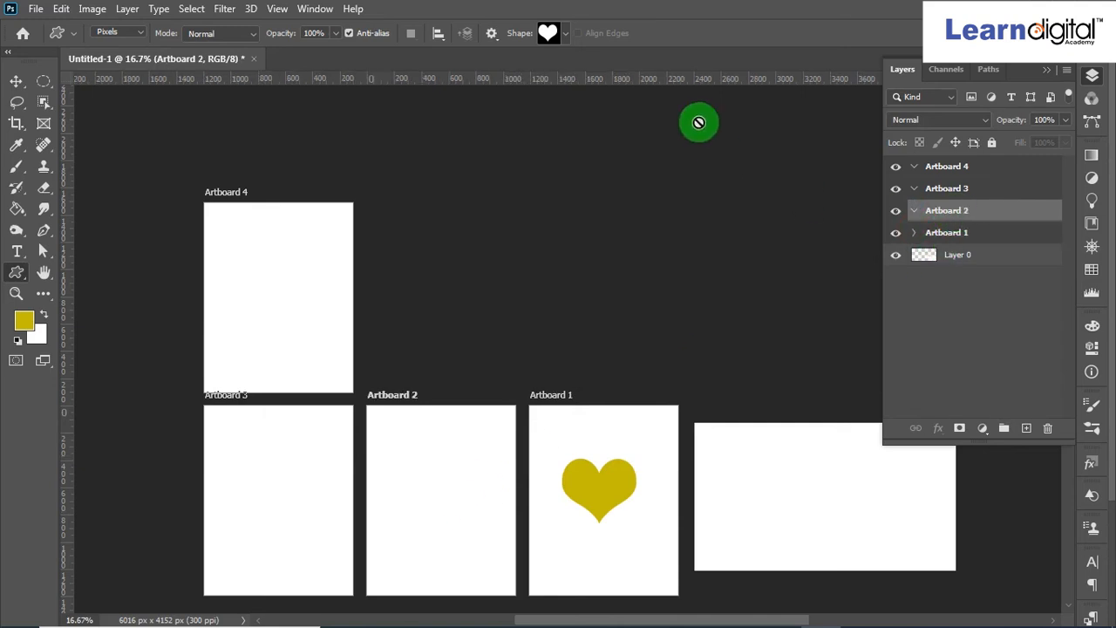
click(566, 34)
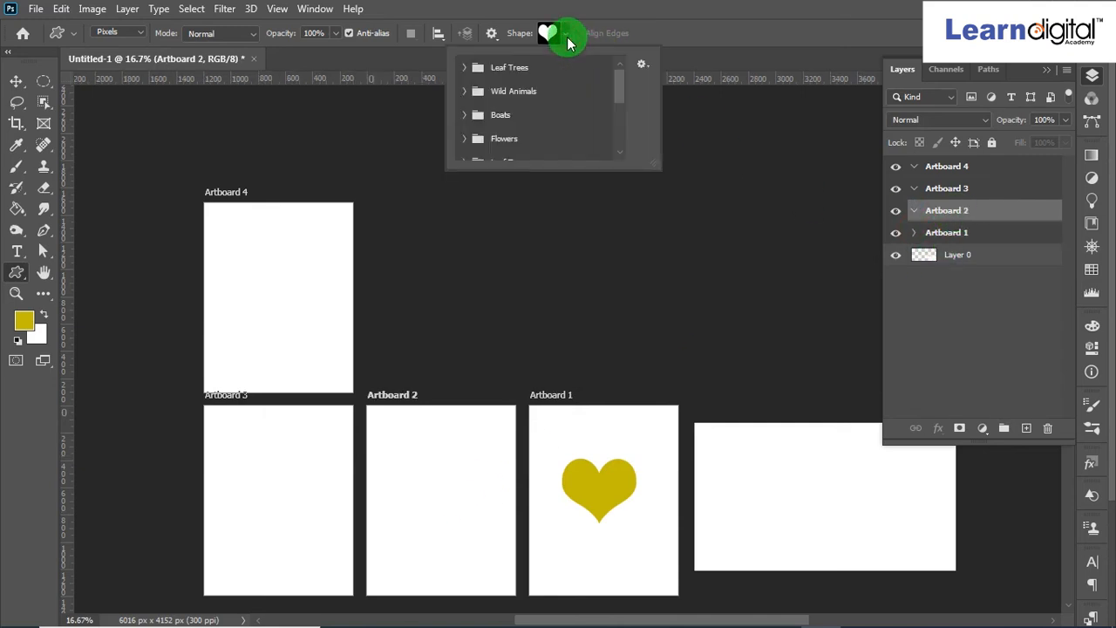
scroll(489, 139, down, 2)
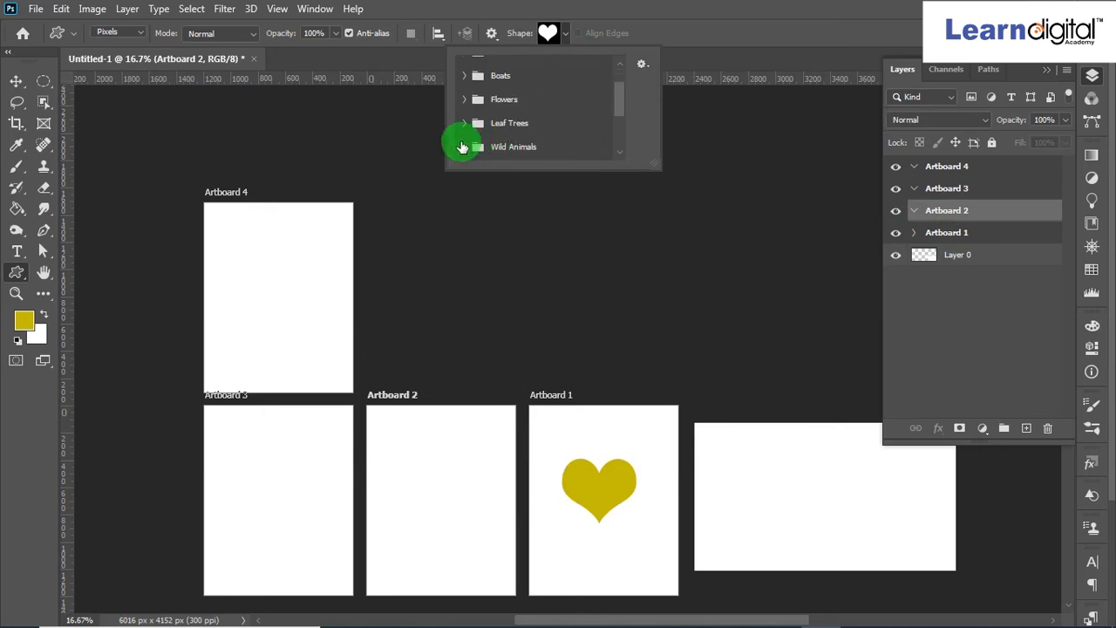
scroll(471, 129, down, 3)
scroll(471, 157, down, 1)
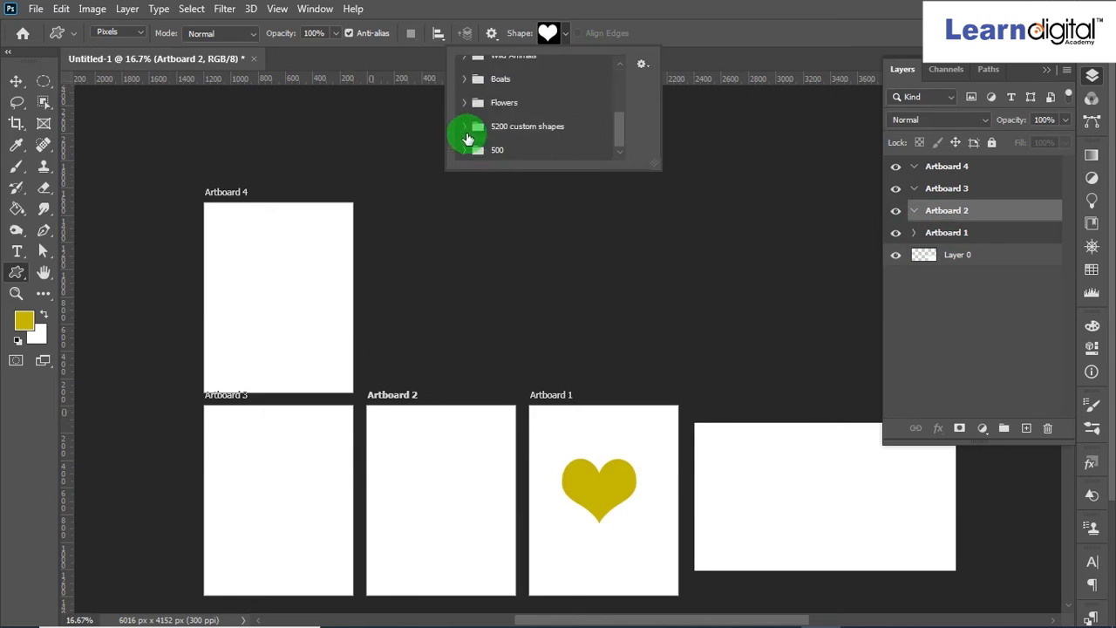
click(465, 131)
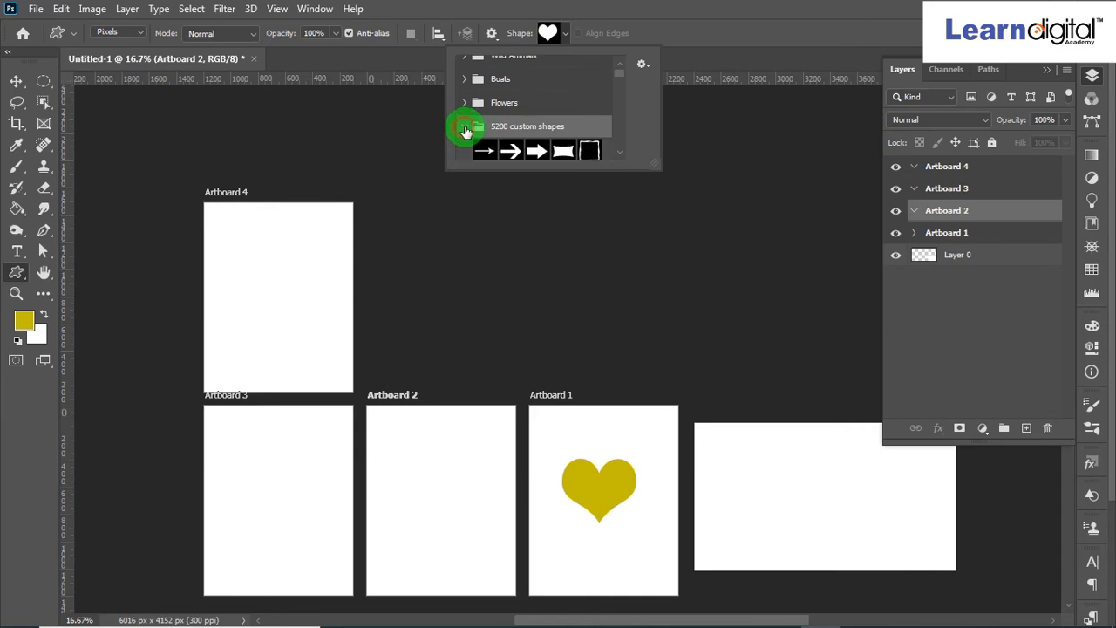
scroll(508, 125, down, 5)
click(589, 85)
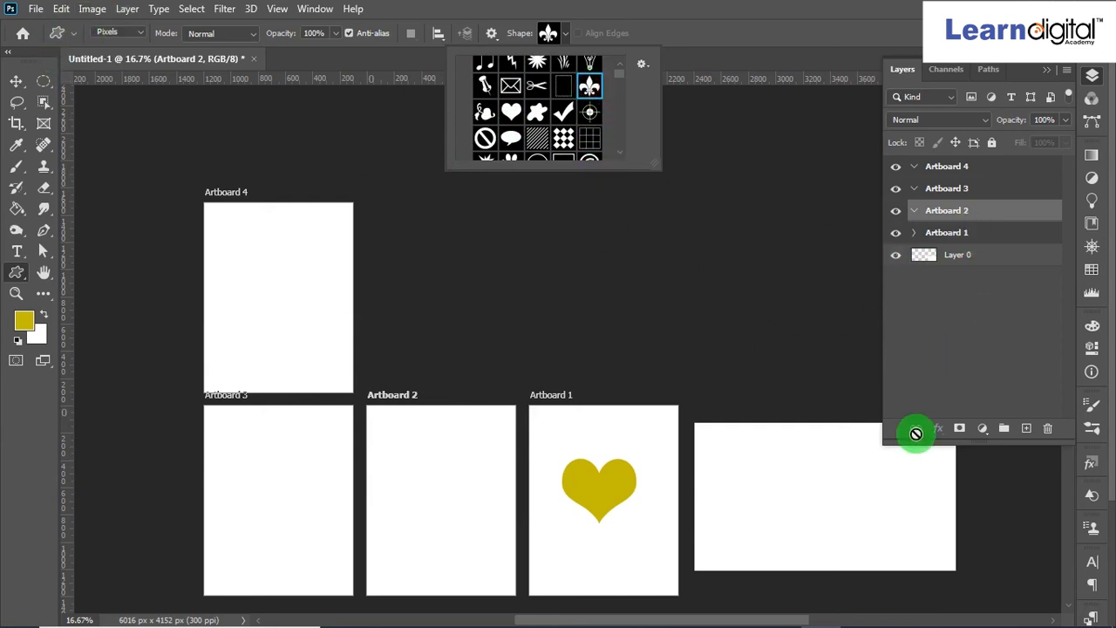
- Add a new layer inside Artboard 2 and draw a large dark yellow fleur-de-lis on it near the artboard's centre
click(1034, 433)
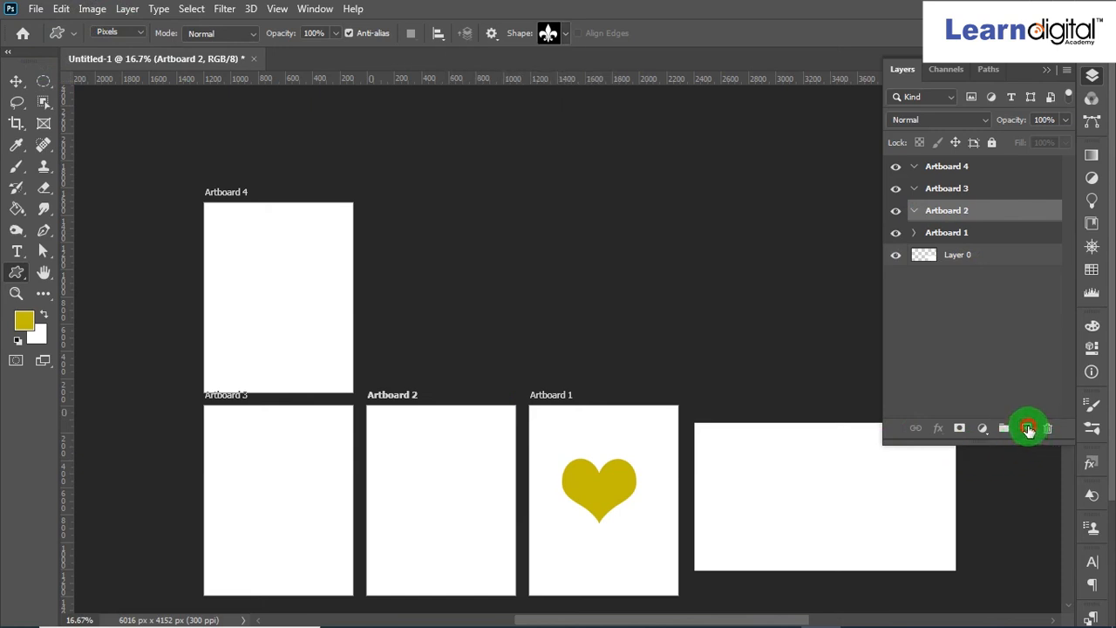
click(1034, 433)
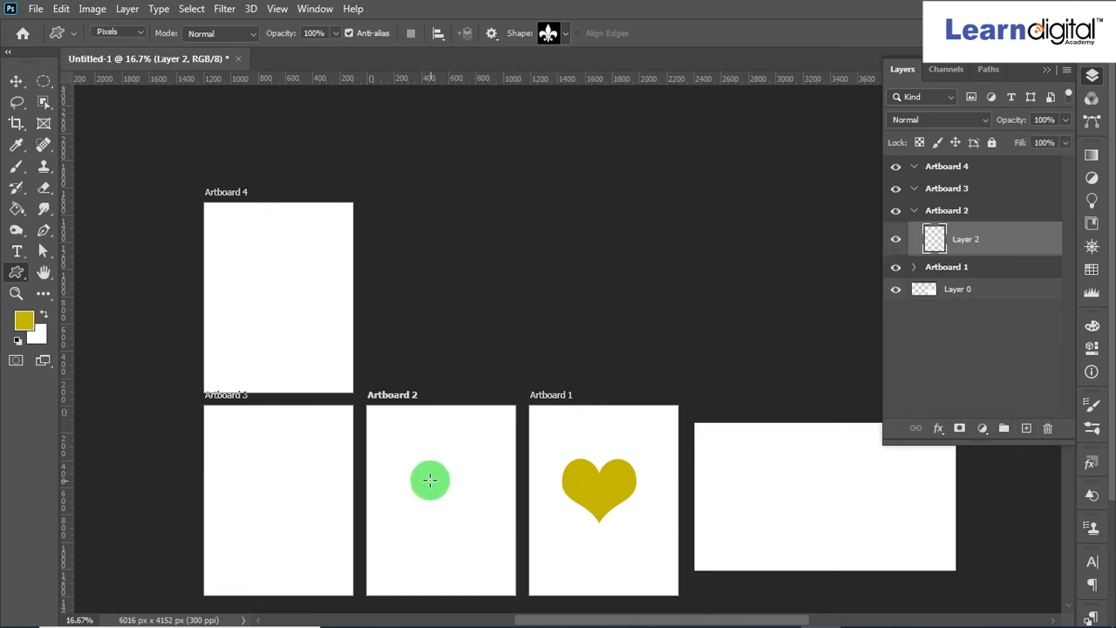
drag(387, 450, 486, 570)
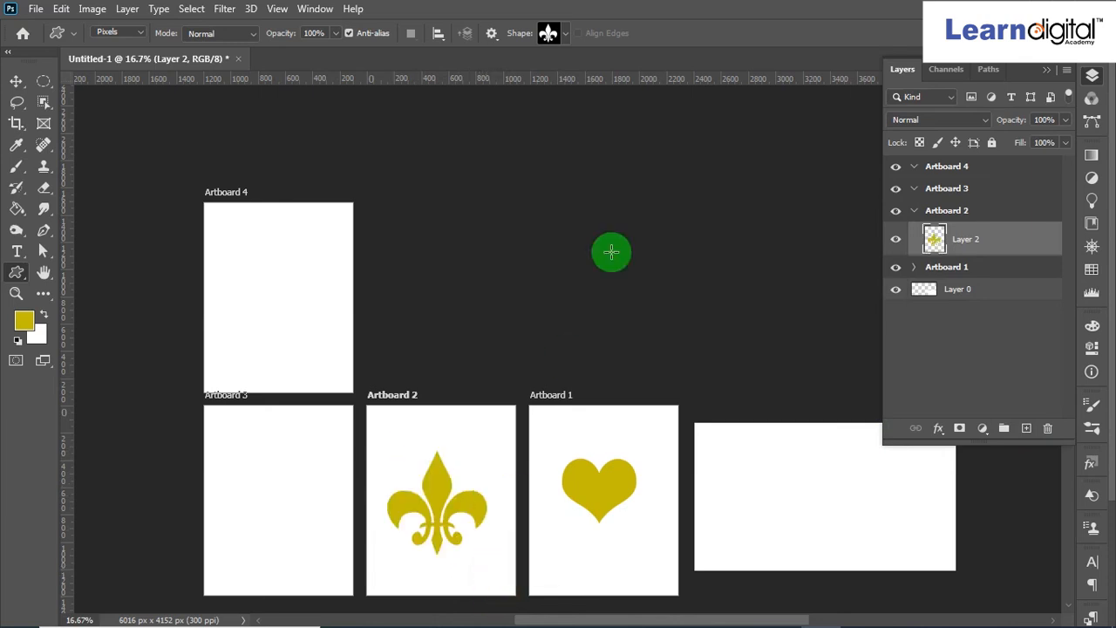
- Add a new layer inside Artboard 3 and draw a closed, wavy four-point path on the artboard with the Pen tool
click(968, 191)
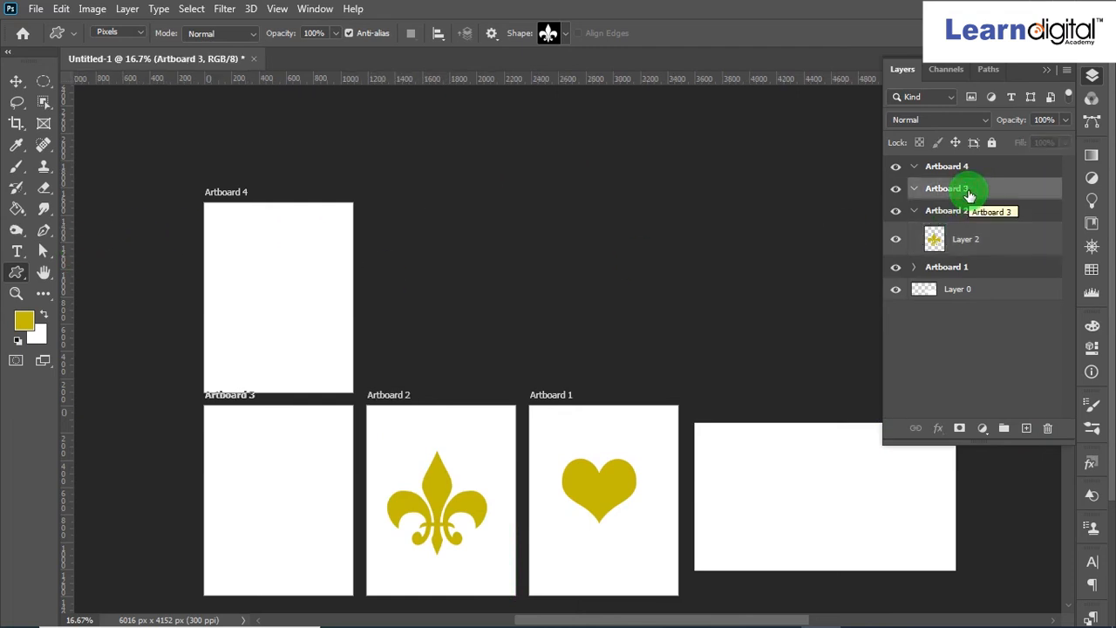
click(1027, 429)
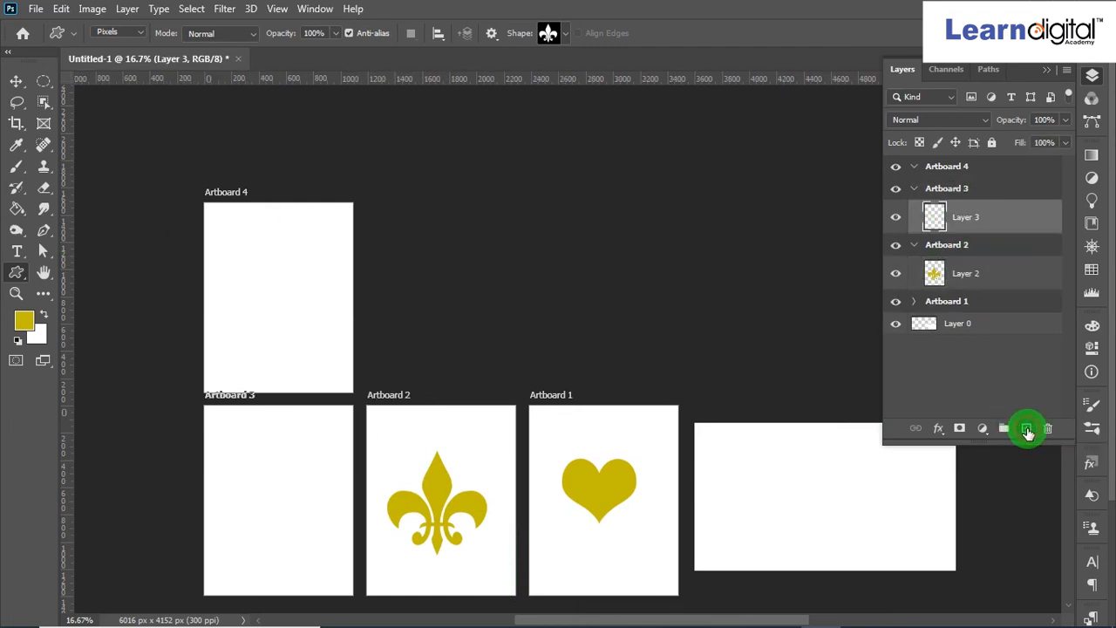
click(42, 232)
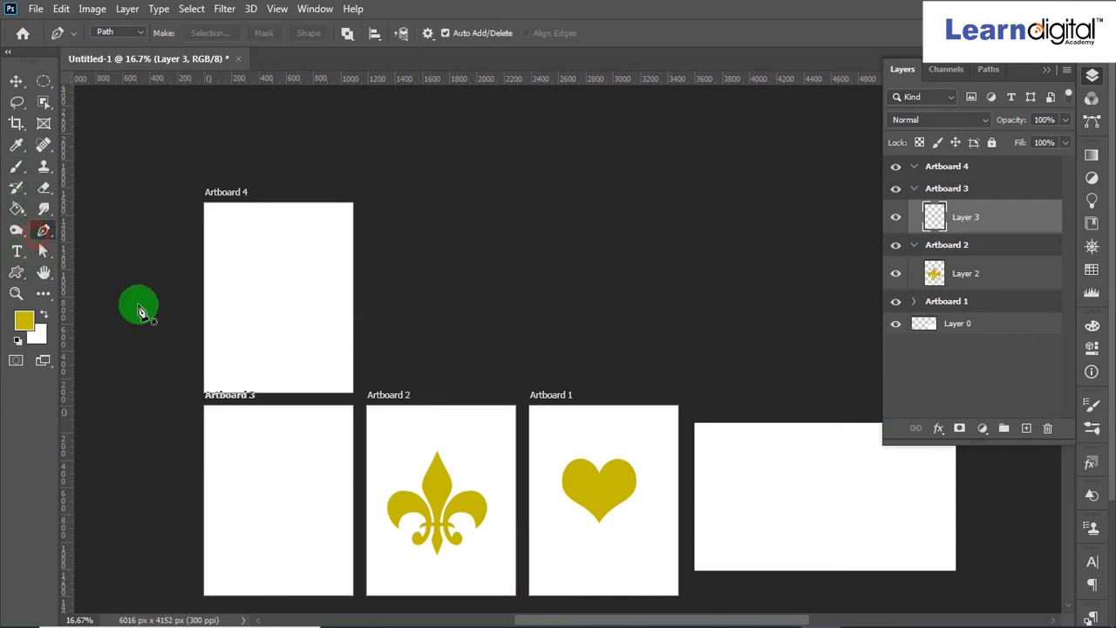
click(232, 552)
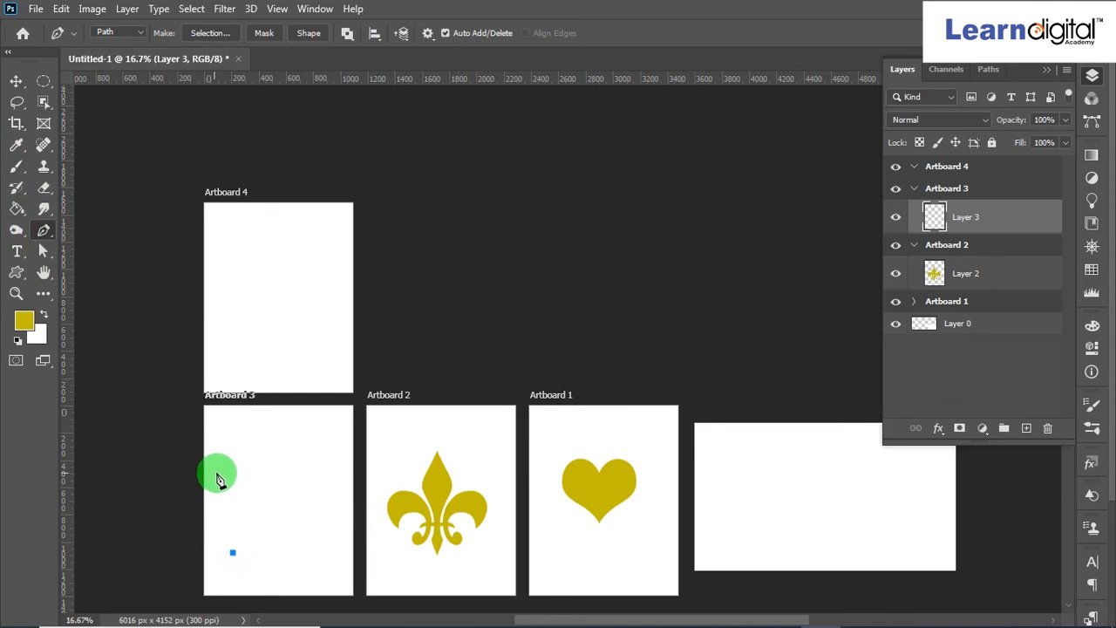
drag(243, 450, 293, 411)
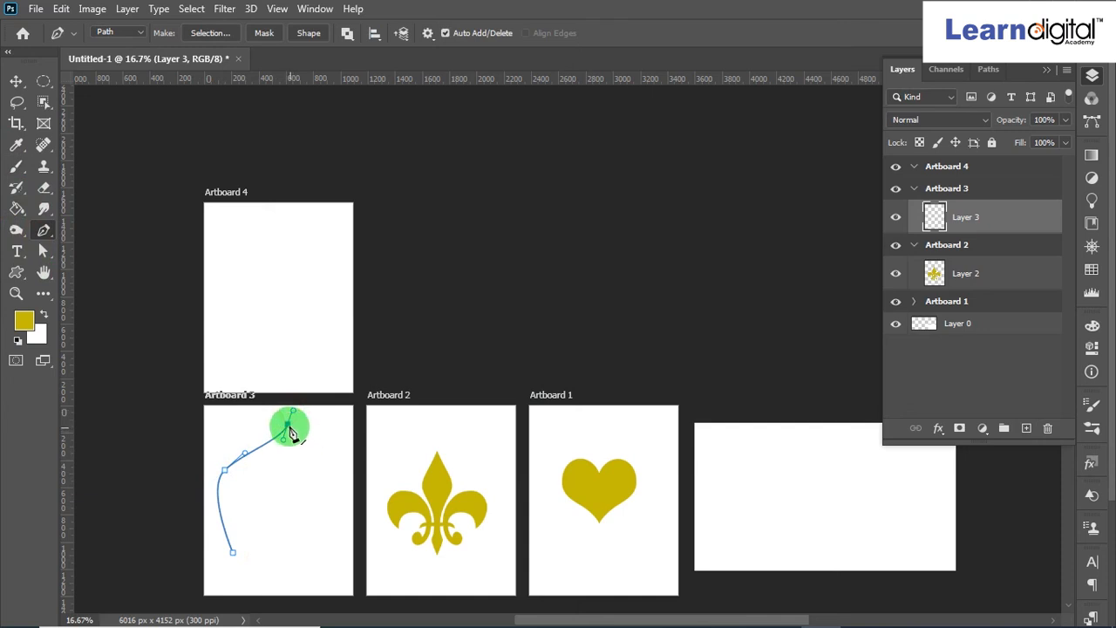
click(288, 427)
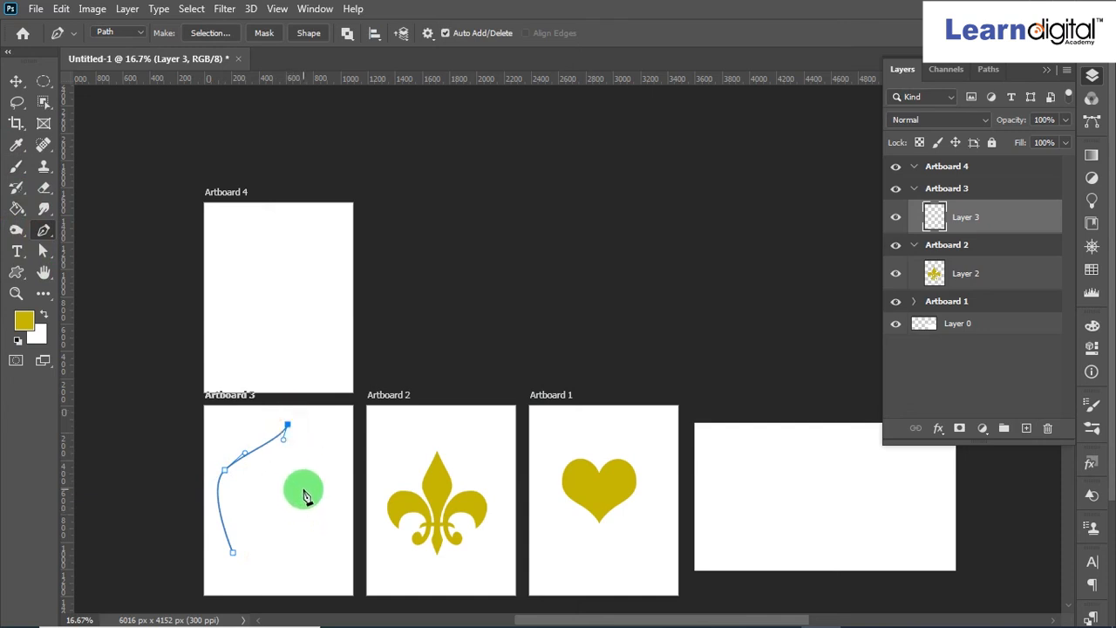
drag(300, 514, 286, 514)
click(296, 497)
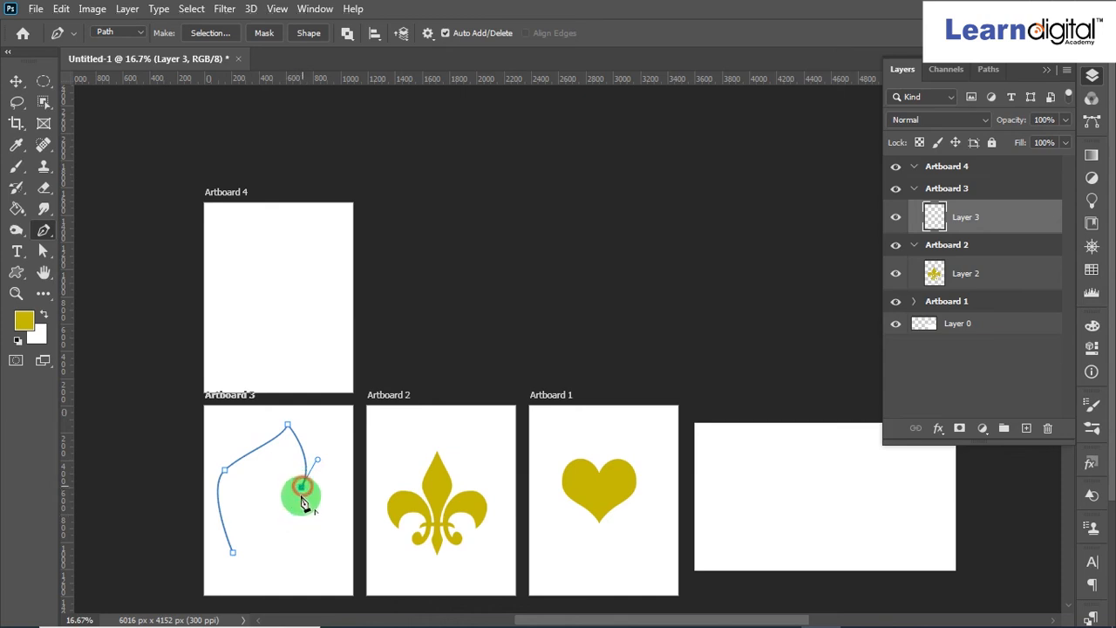
click(301, 487)
drag(234, 558, 229, 586)
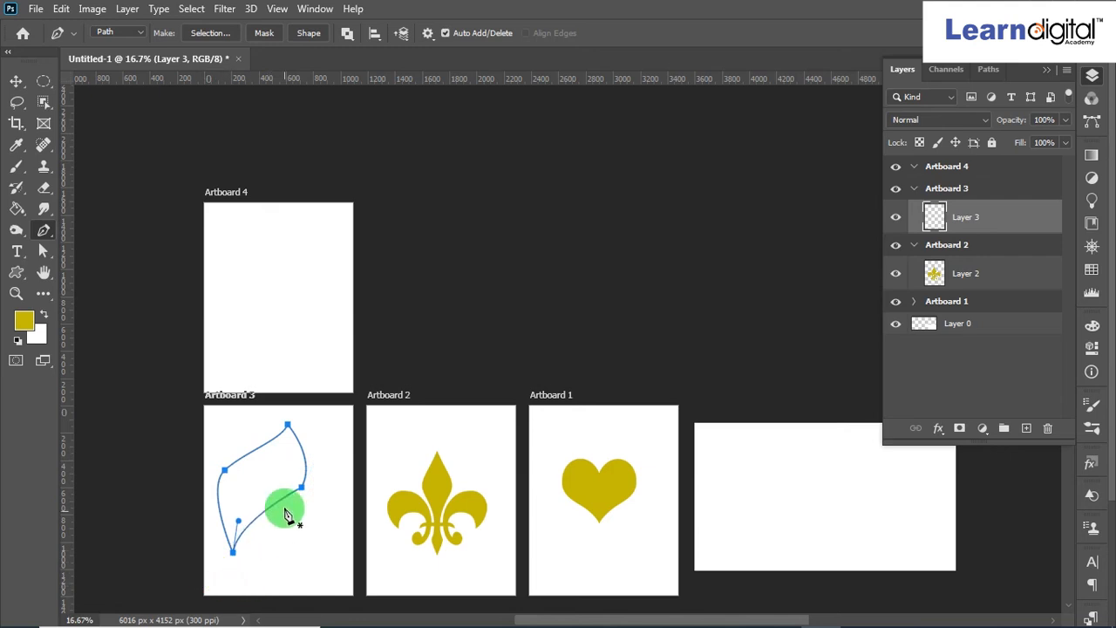
- Convert the wavy path into a new anti-aliased selection with a feather radius of 0.7 pixels
right_click(266, 455)
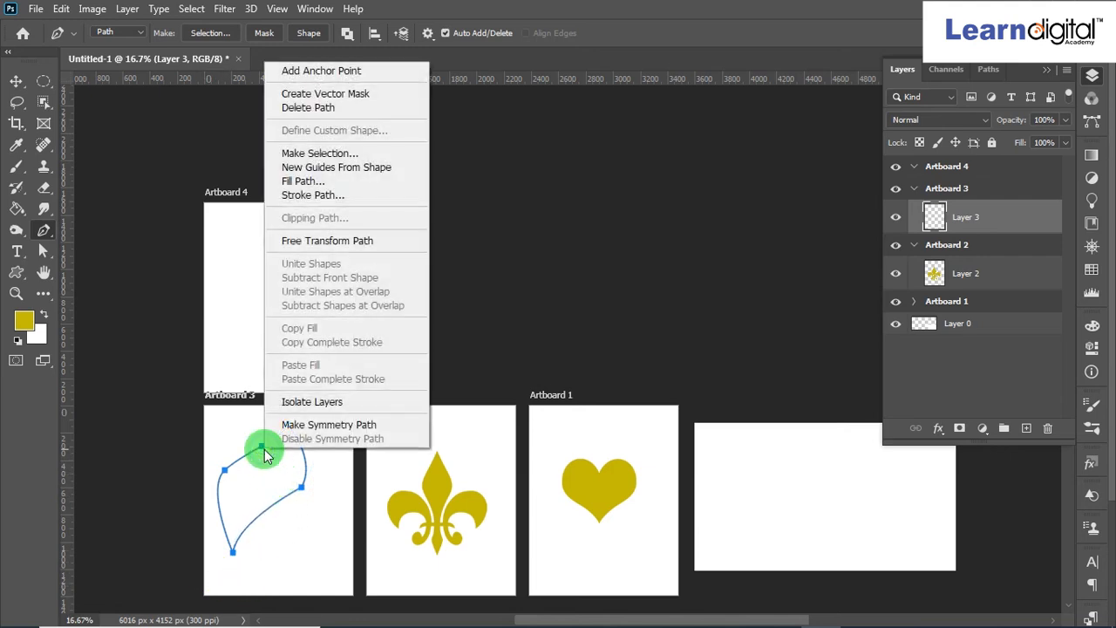
click(320, 154)
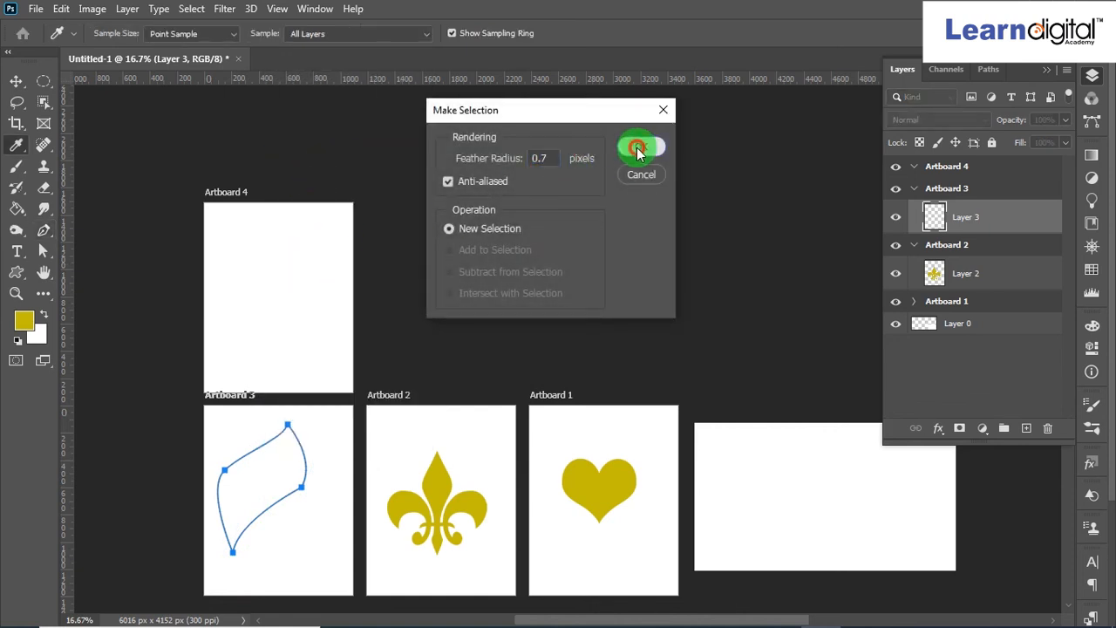
click(642, 146)
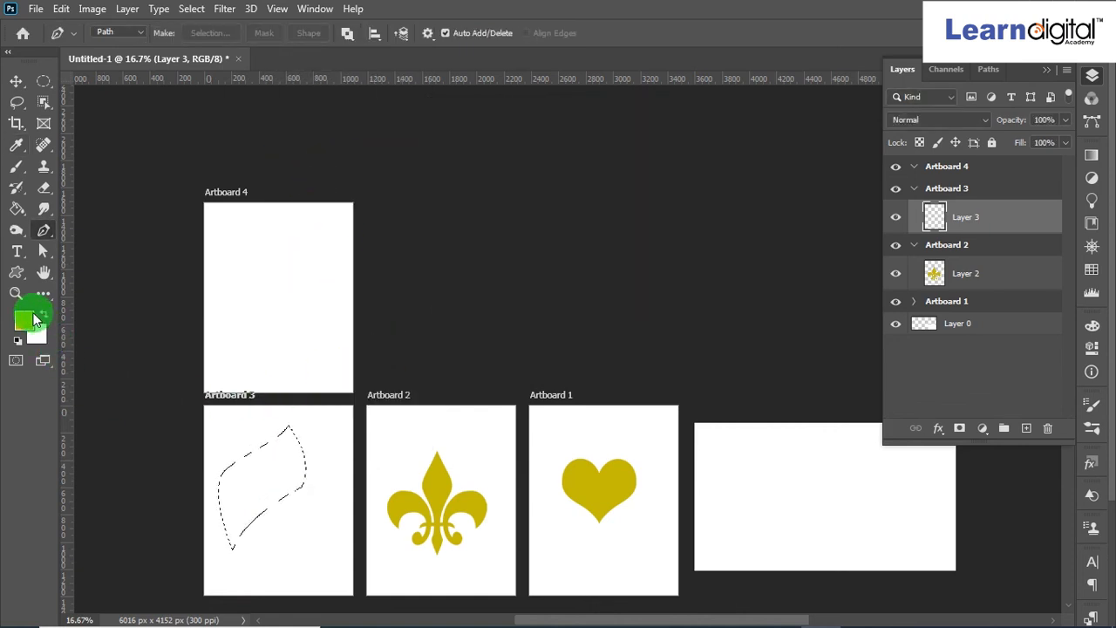
- Set the foreground colour to dark green 14790c and paint the whole selection on Artboard 3's layer with the Brush tool
click(29, 319)
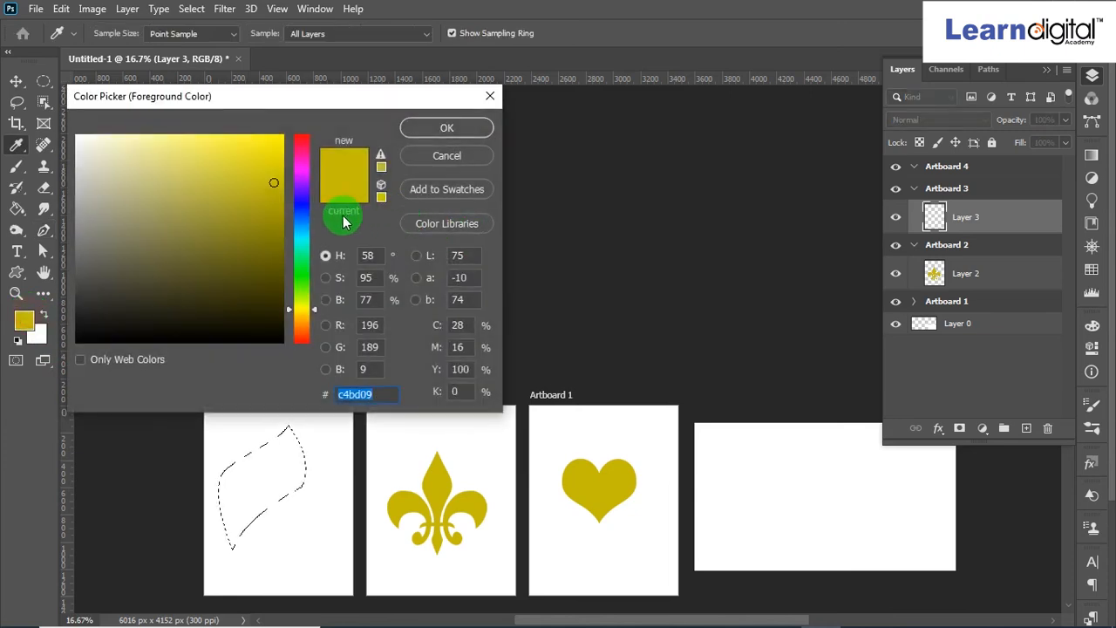
drag(305, 209, 307, 268)
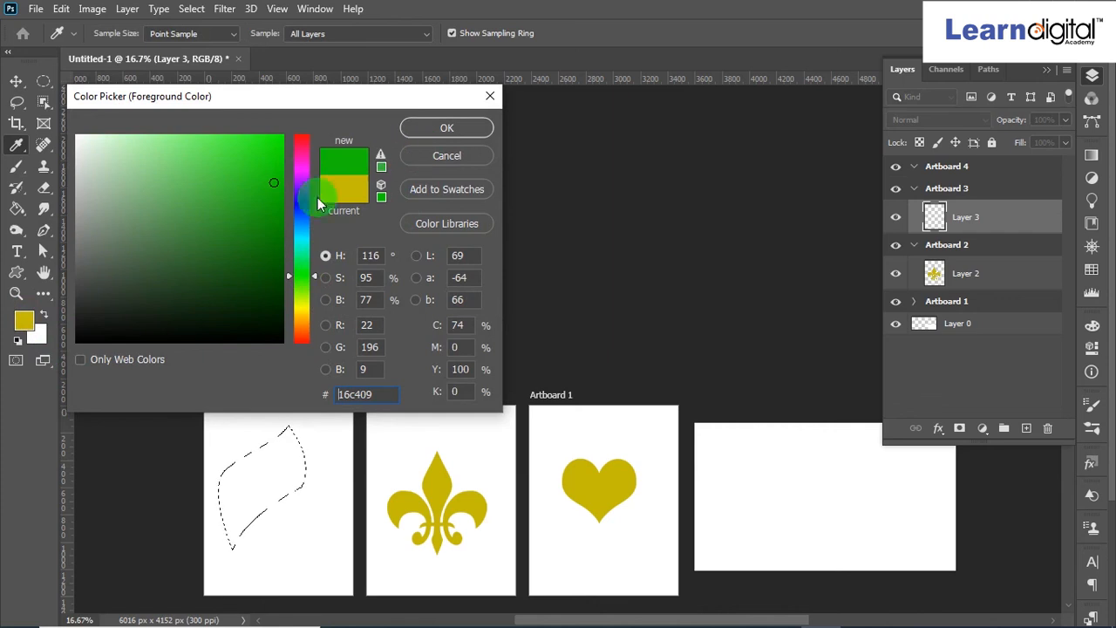
click(276, 232)
drag(266, 242, 263, 244)
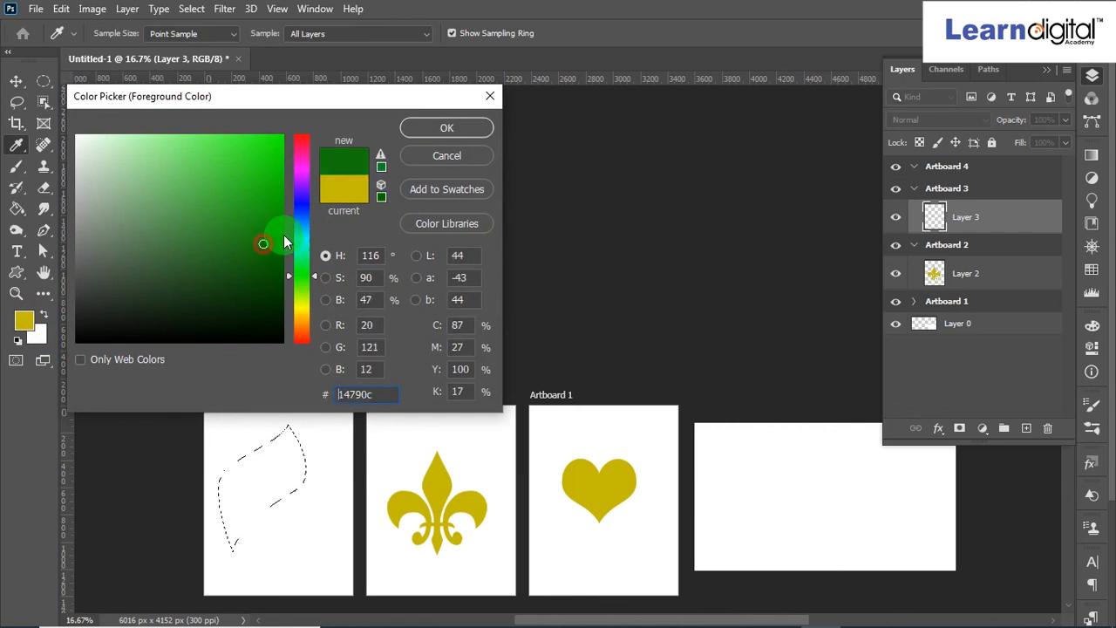
click(419, 128)
key(p)
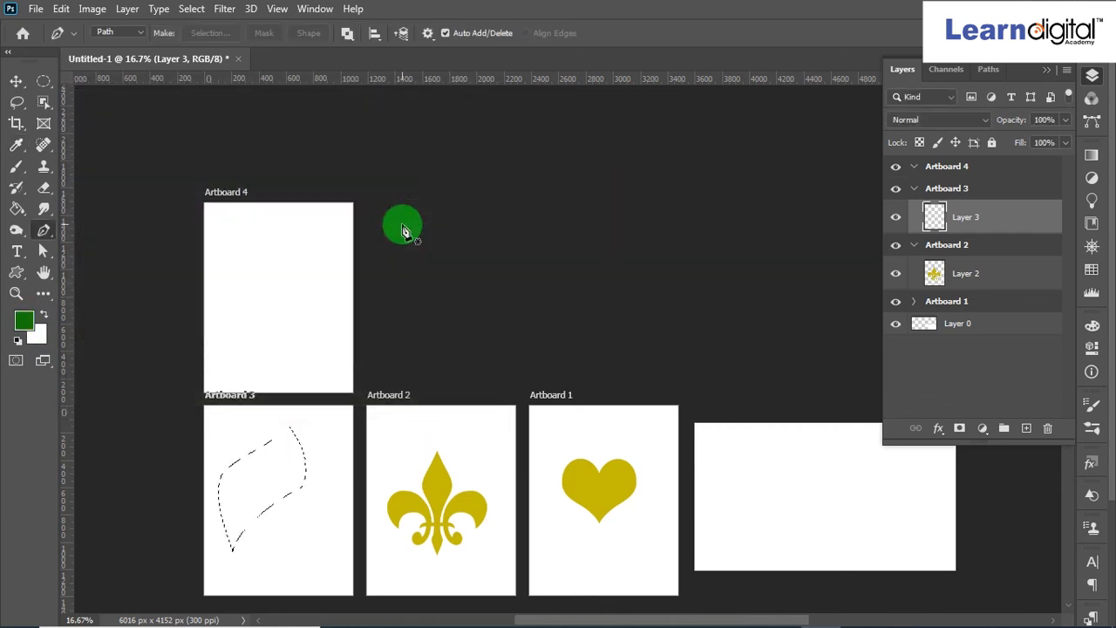
key(b)
mouse_move(299, 404)
mouse_down()
mouse_move(288, 470)
mouse_move(292, 409)
mouse_move(277, 480)
mouse_move(277, 440)
mouse_move(251, 516)
mouse_move(258, 468)
mouse_move(215, 518)
mouse_move(246, 439)
mouse_move(223, 510)
mouse_move(234, 432)
mouse_move(209, 539)
mouse_move(305, 480)
mouse_move(223, 558)
mouse_move(250, 475)
mouse_move(237, 462)
mouse_move(313, 403)
mouse_move(316, 424)
mouse_move(244, 492)
mouse_move(300, 438)
mouse_move(250, 552)
mouse_move(255, 515)
mouse_move(221, 573)
mouse_move(339, 435)
mouse_up()
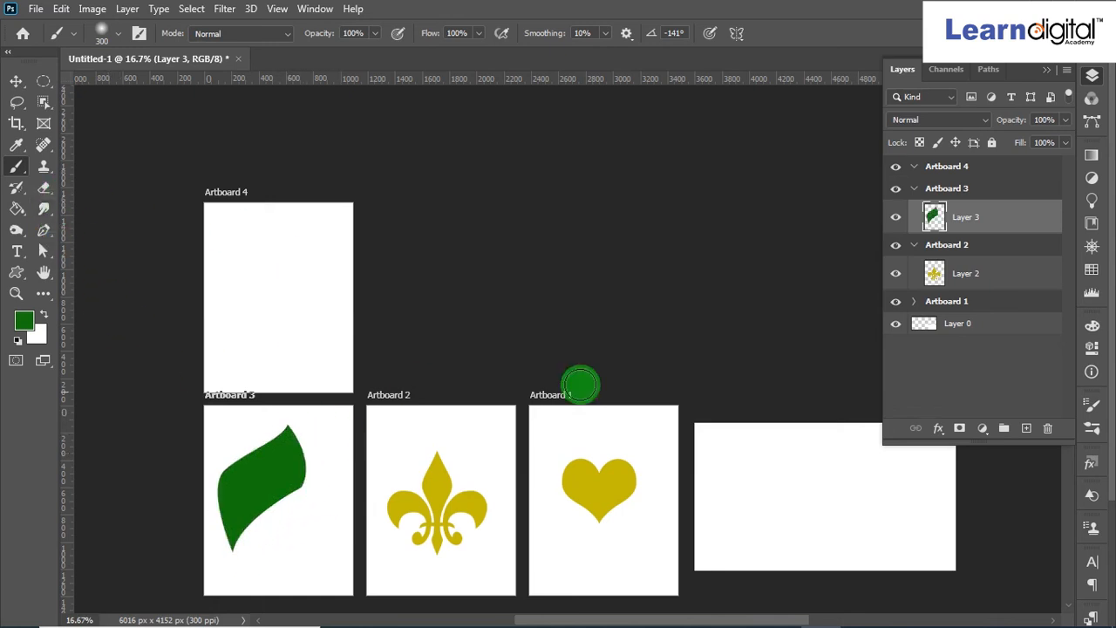
- Collapse Artboard 3 and Artboard 4 in the layer list and add a new layer above Artboard 4
drag(1008, 218, 946, 200)
click(914, 189)
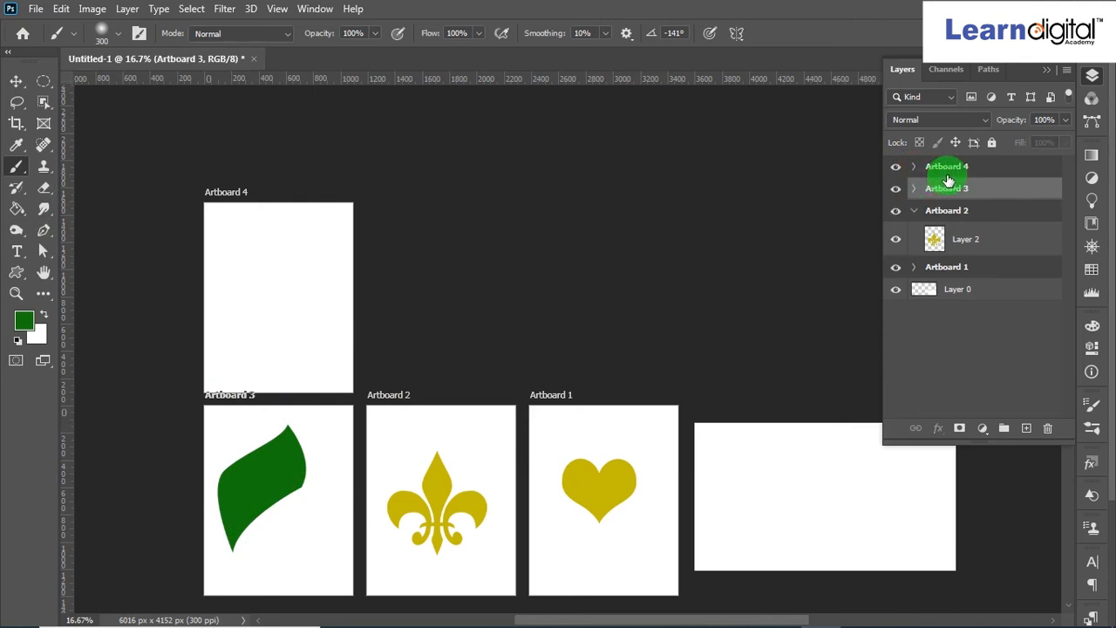
click(929, 168)
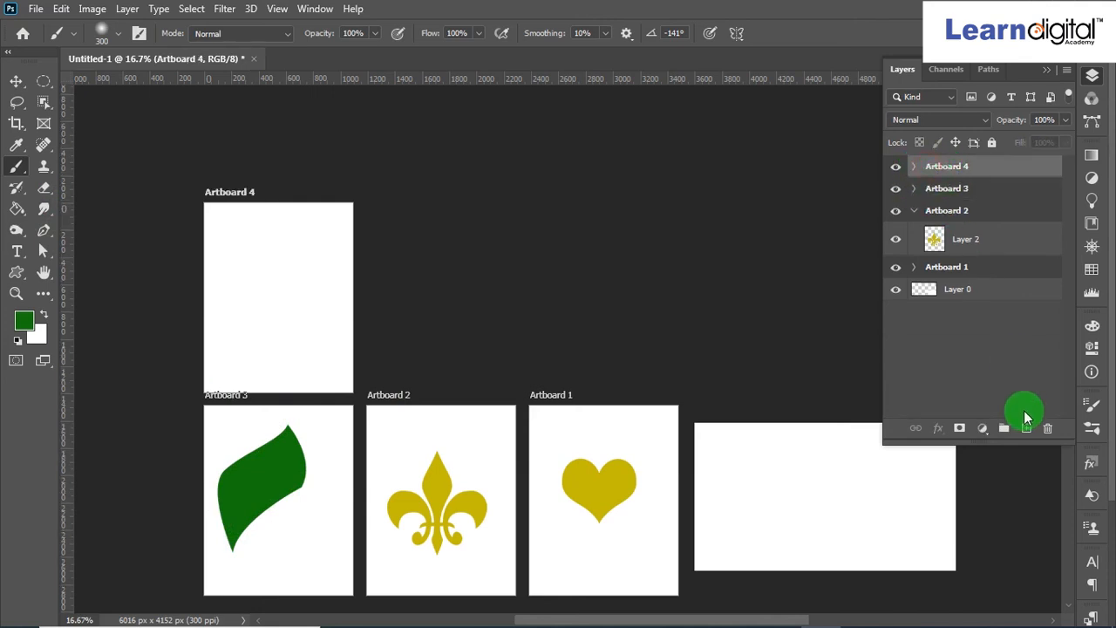
click(1027, 429)
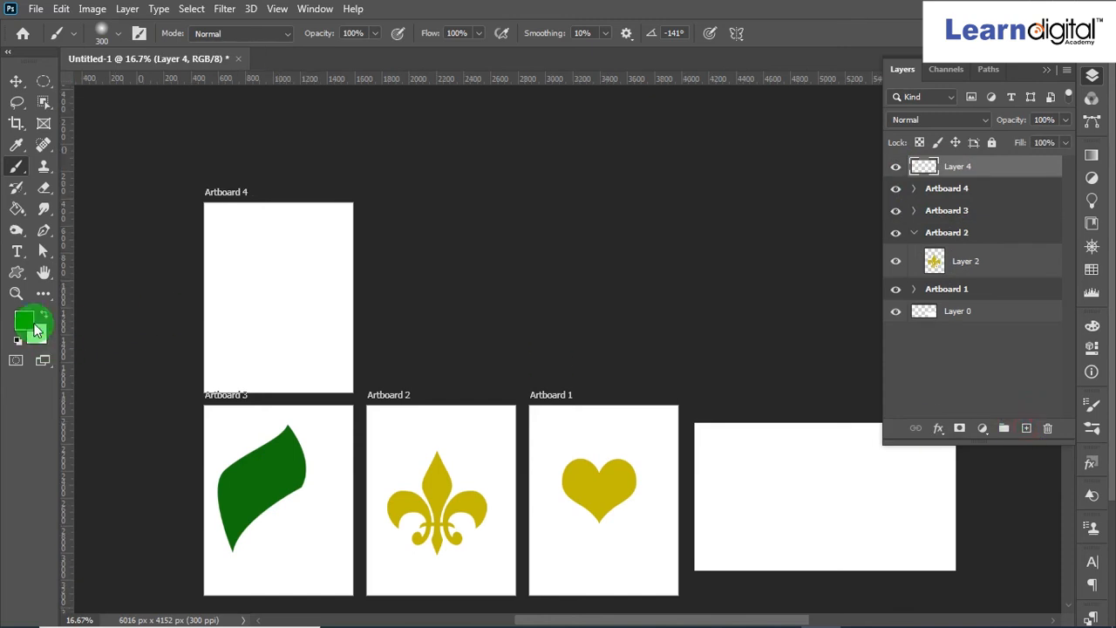
- Choose the laurel wreath as the custom shape and draw it in dark green near the centre of Artboard 4
click(16, 273)
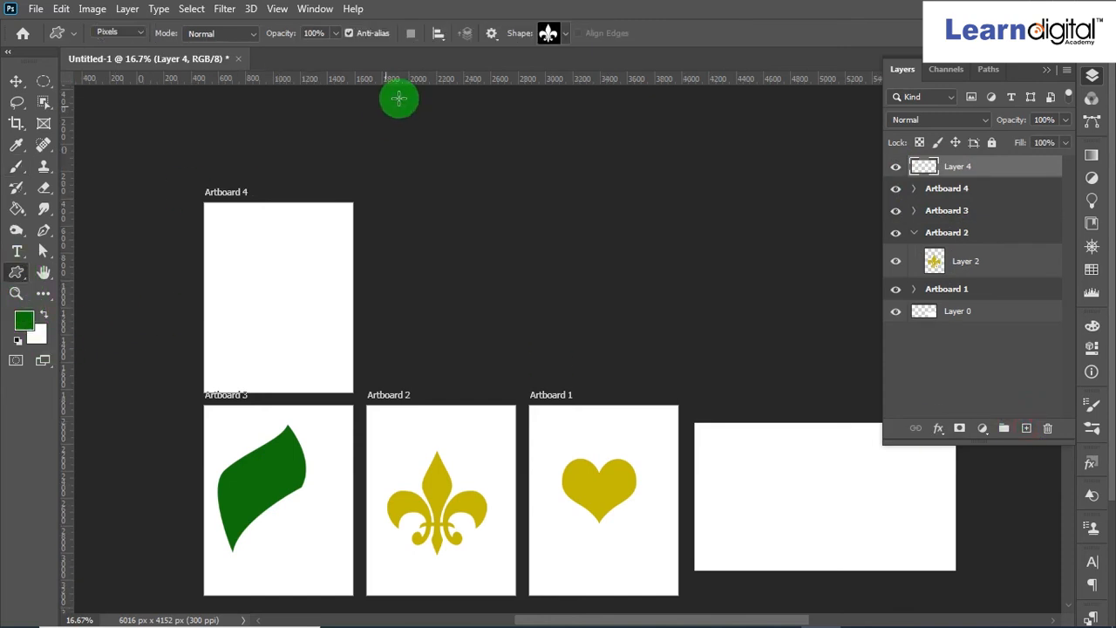
click(567, 37)
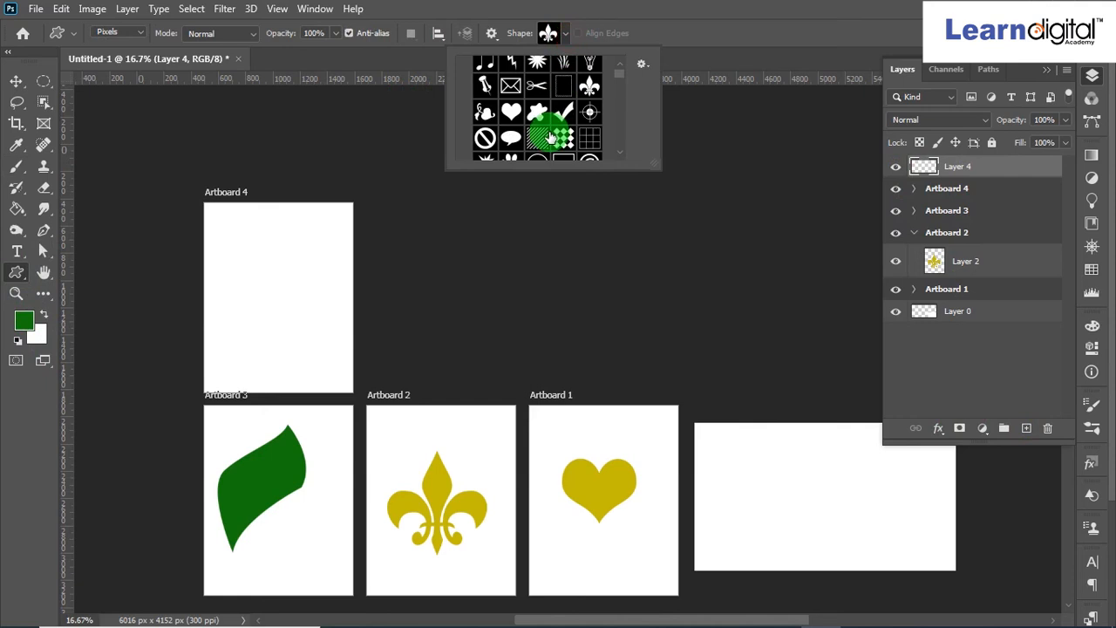
scroll(533, 125, down, 8)
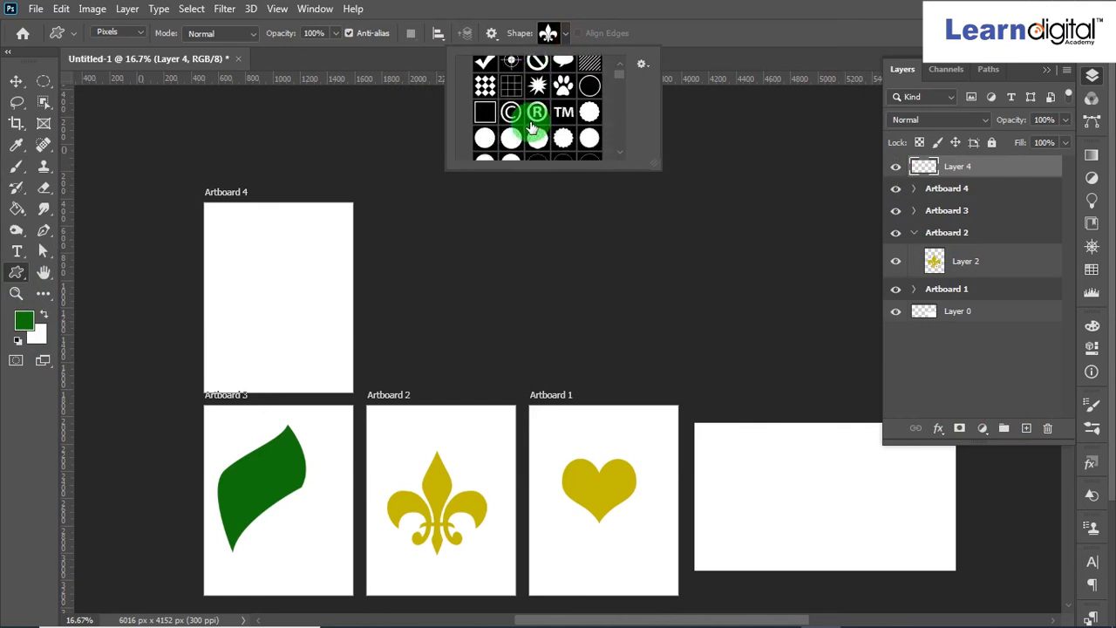
scroll(532, 128, down, 8)
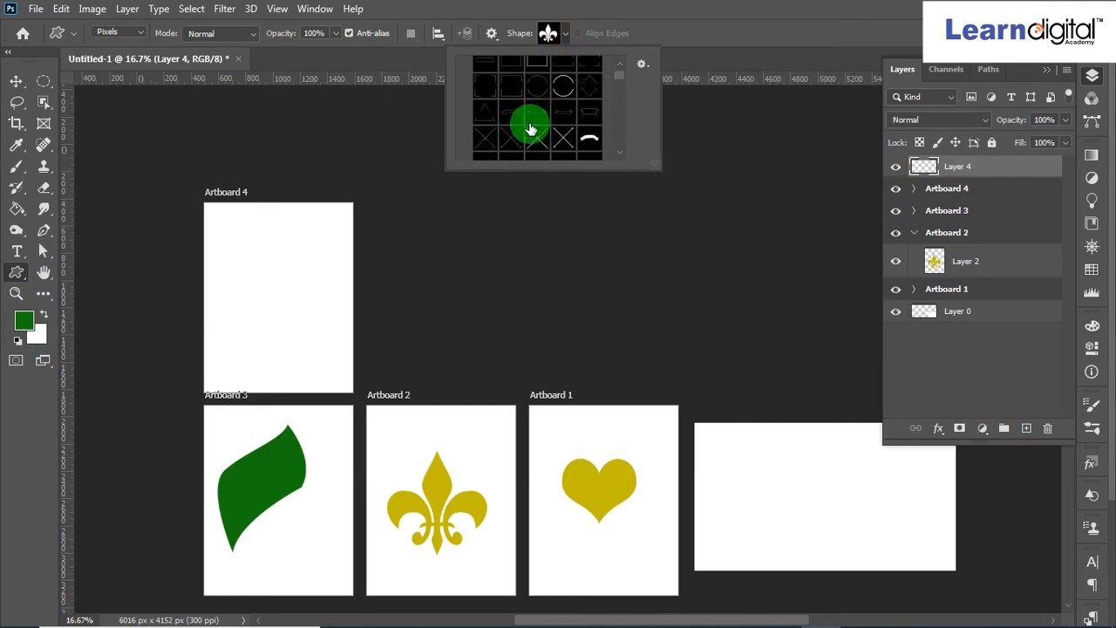
scroll(532, 128, down, 4)
click(509, 98)
drag(222, 250, 323, 379)
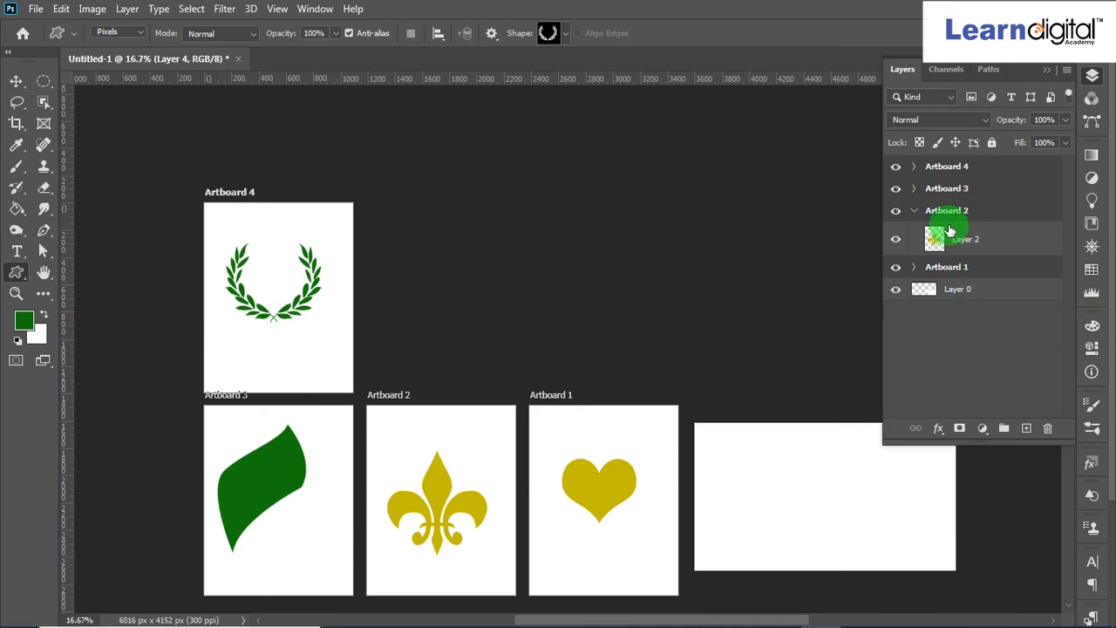
- Choose the headphones custom shape and draw it in dark green on Layer 0, near the middle of the wide white area
click(559, 32)
scroll(561, 135, down, 5)
click(562, 151)
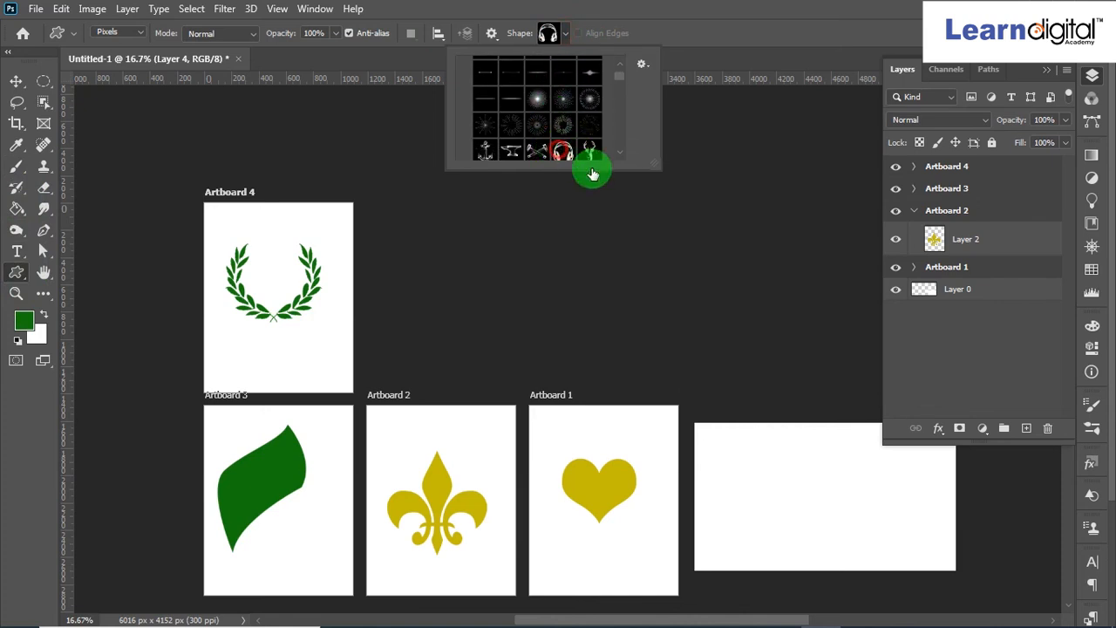
drag(761, 456, 878, 551)
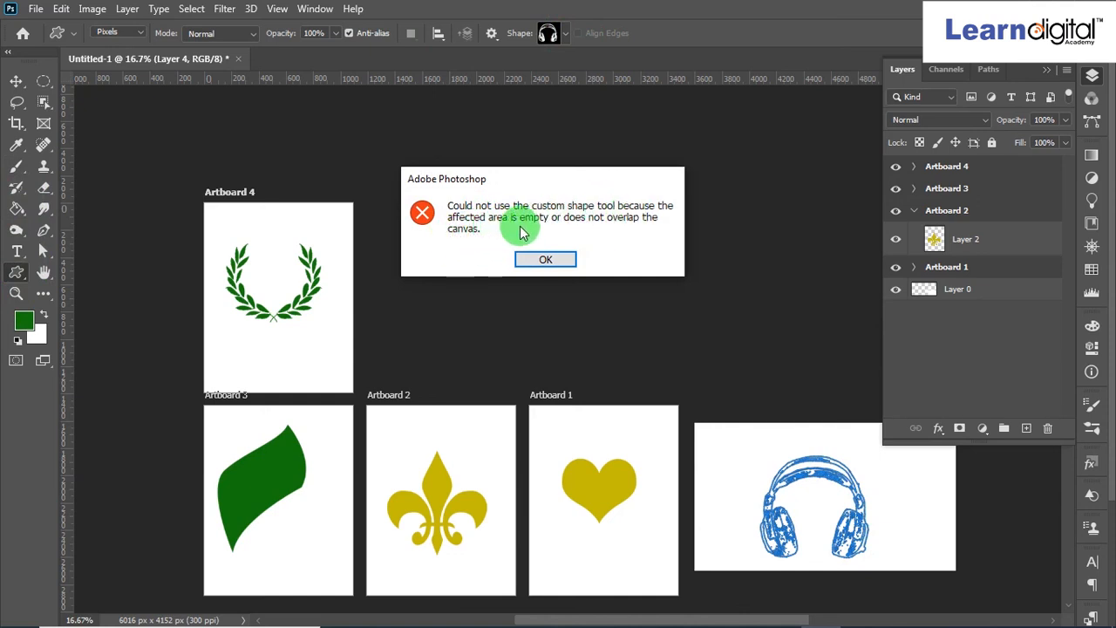
click(542, 260)
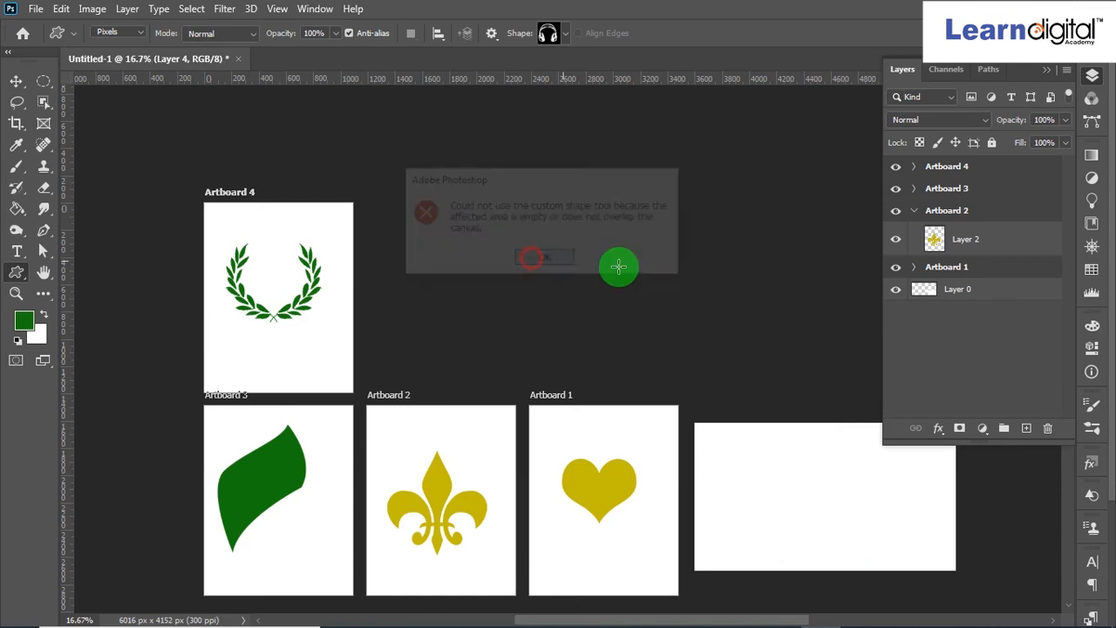
click(990, 293)
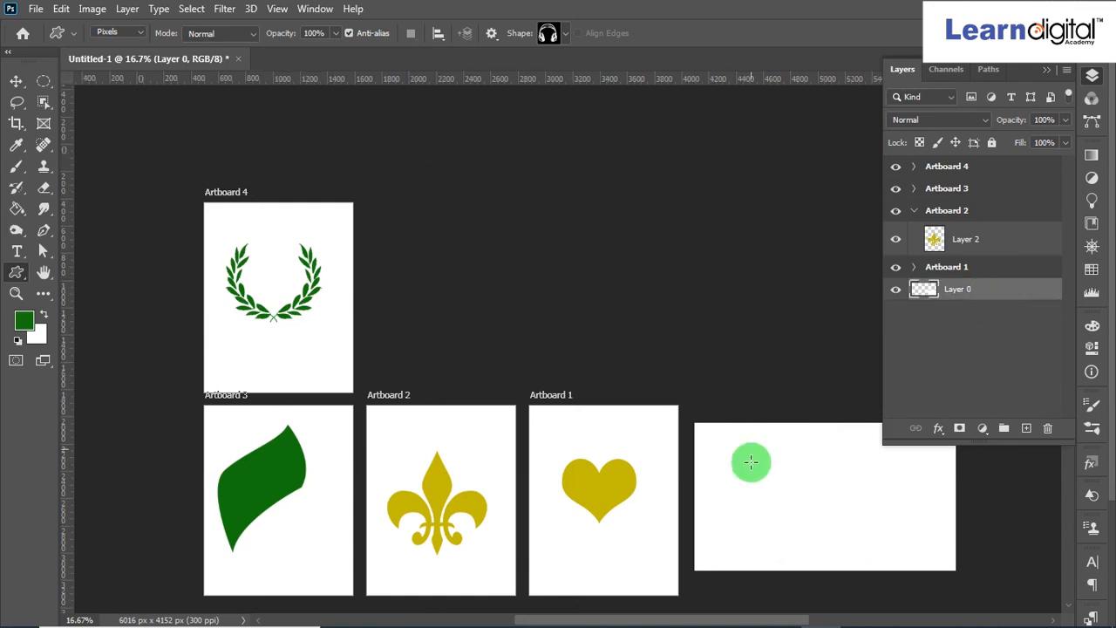
drag(783, 459, 889, 533)
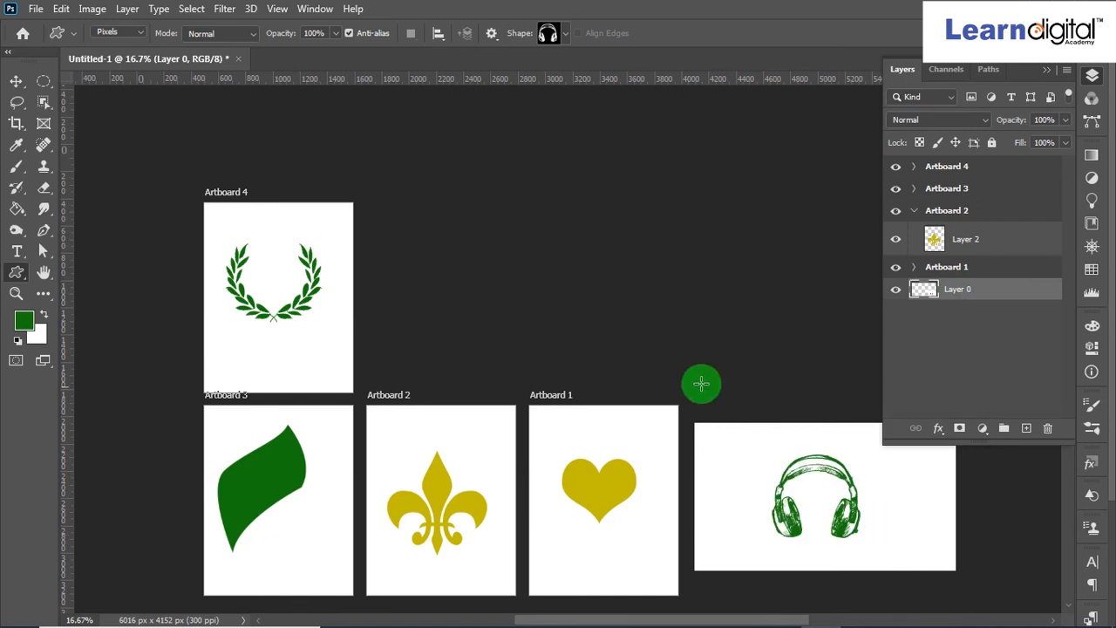
- Select Artboard 4 and add Artboard 2 to the selection with the Move tool
click(10, 81)
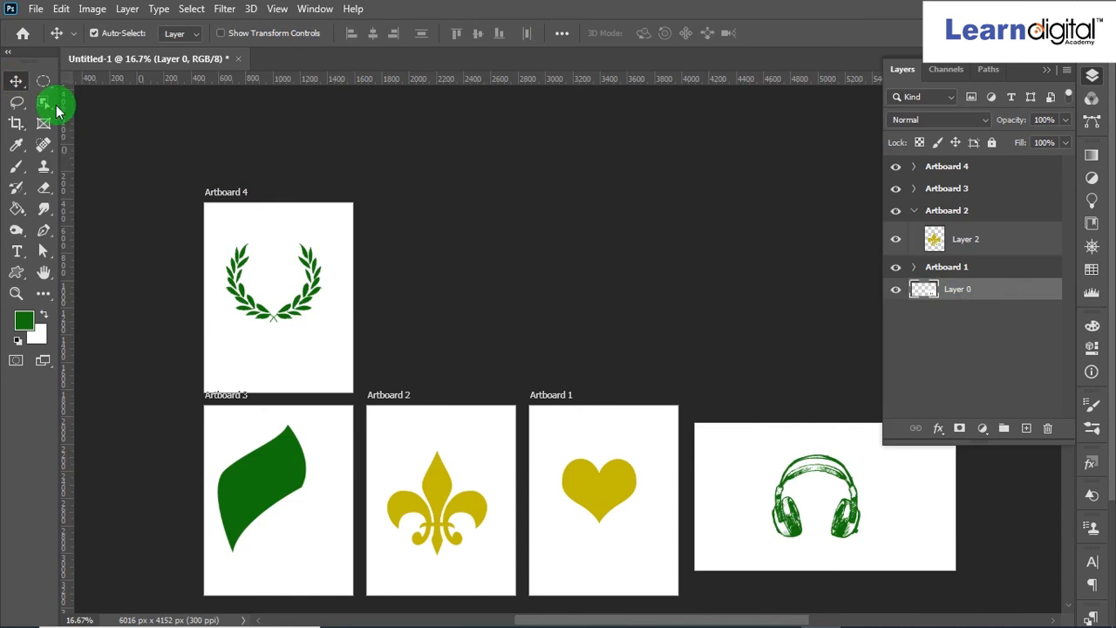
click(18, 83)
click(50, 98)
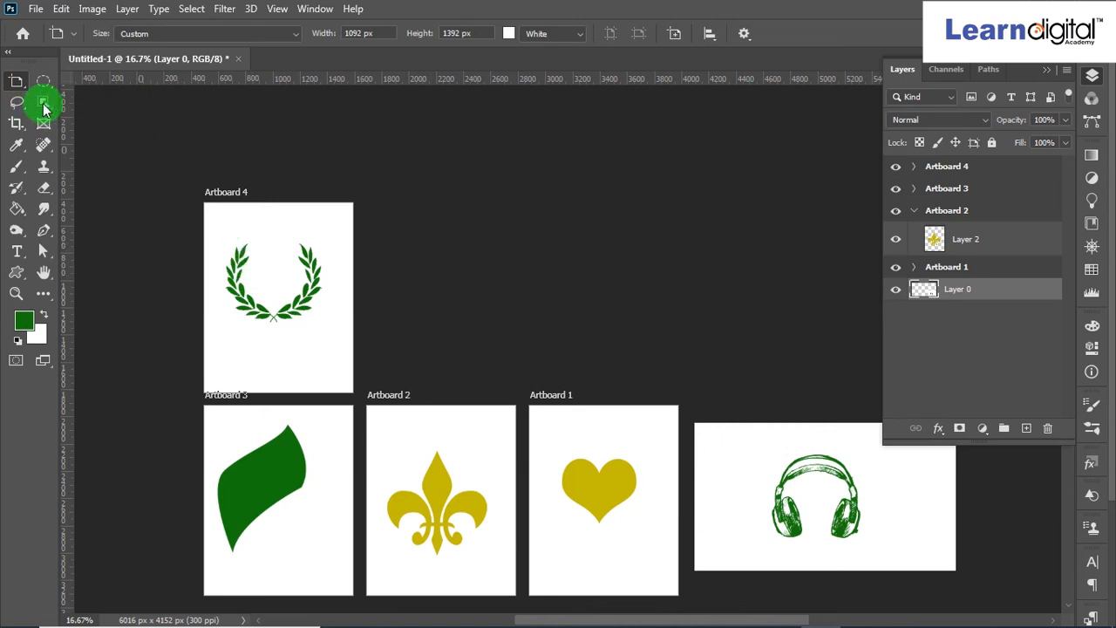
key(v)
click(244, 232)
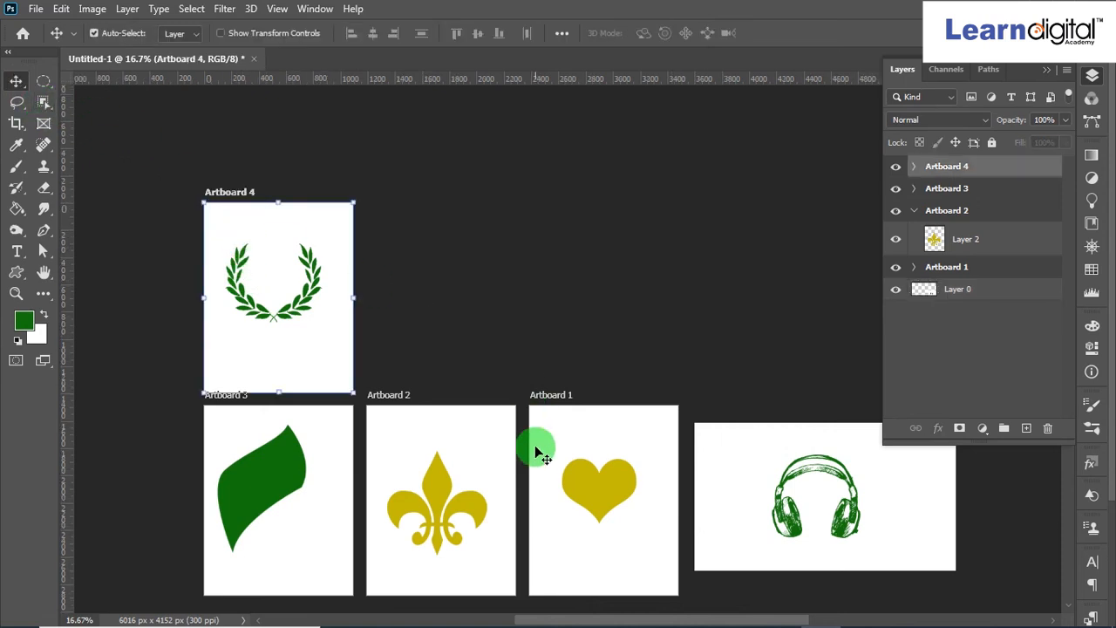
click(469, 443)
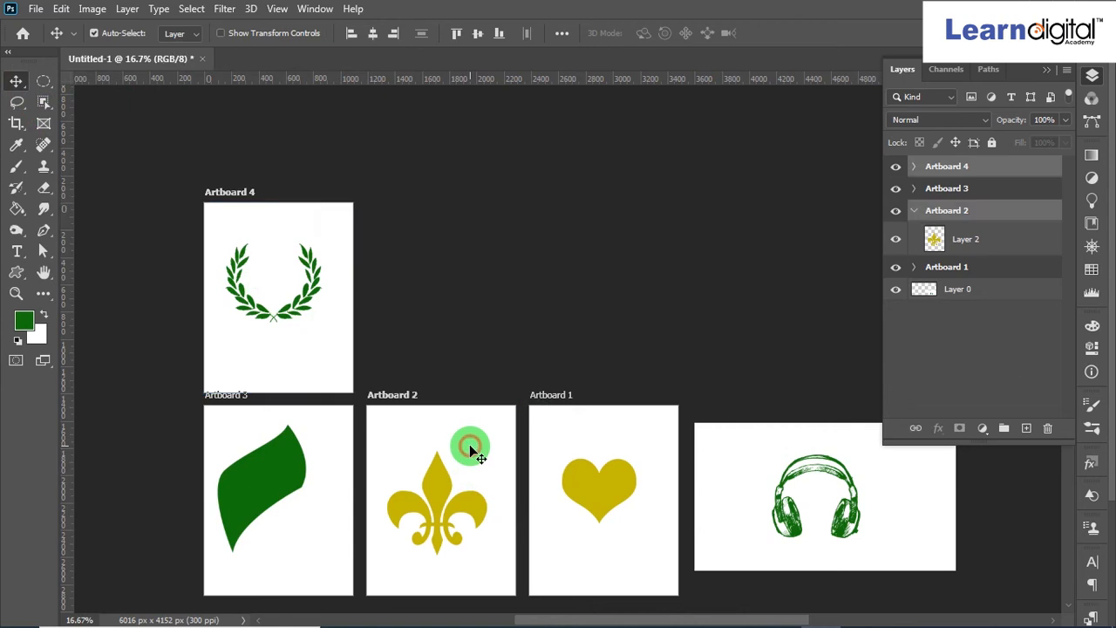
- Select only Artboard 2 using the Artboard tool and return to the Move tool
click(17, 80)
click(52, 97)
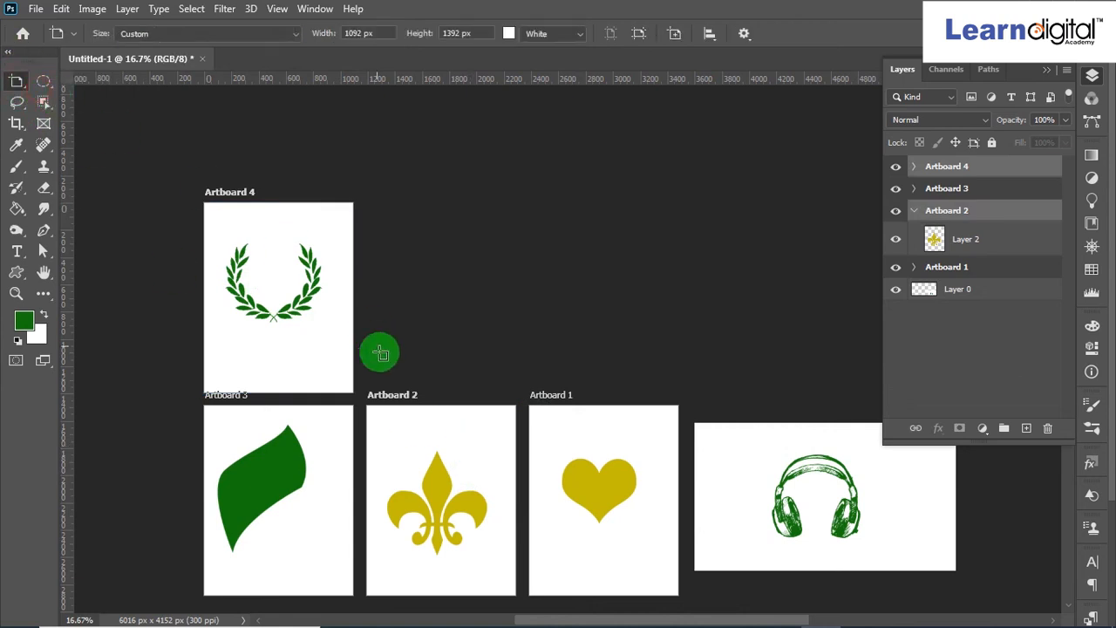
click(440, 430)
key(v)
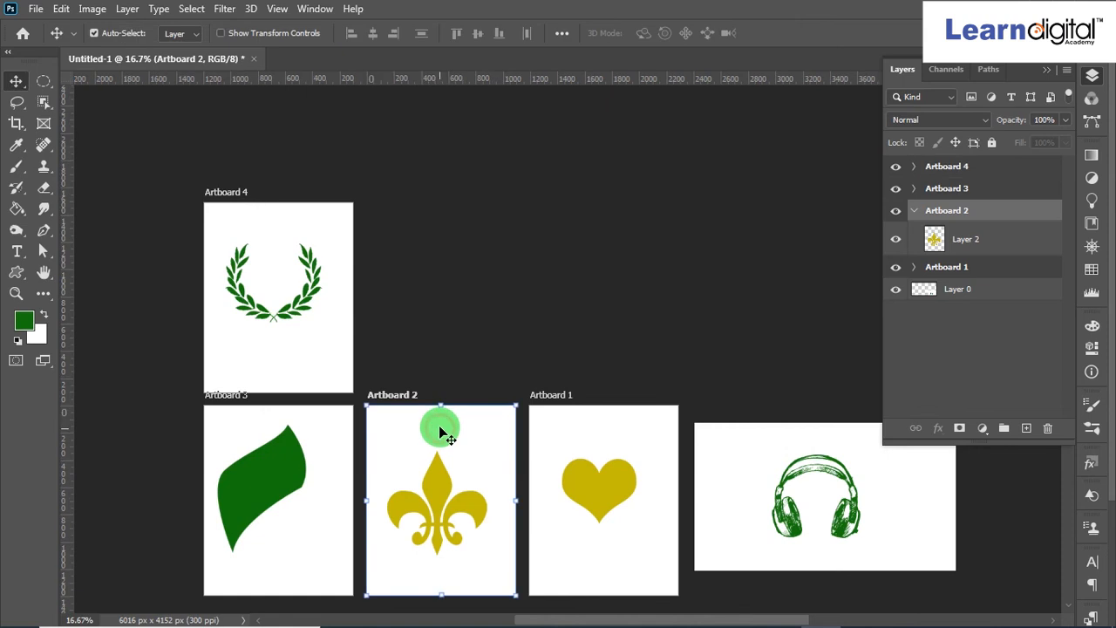
- Select Artboard 2 and Artboard 4 together in the layer list and switch to the Artboard tool
click(323, 311)
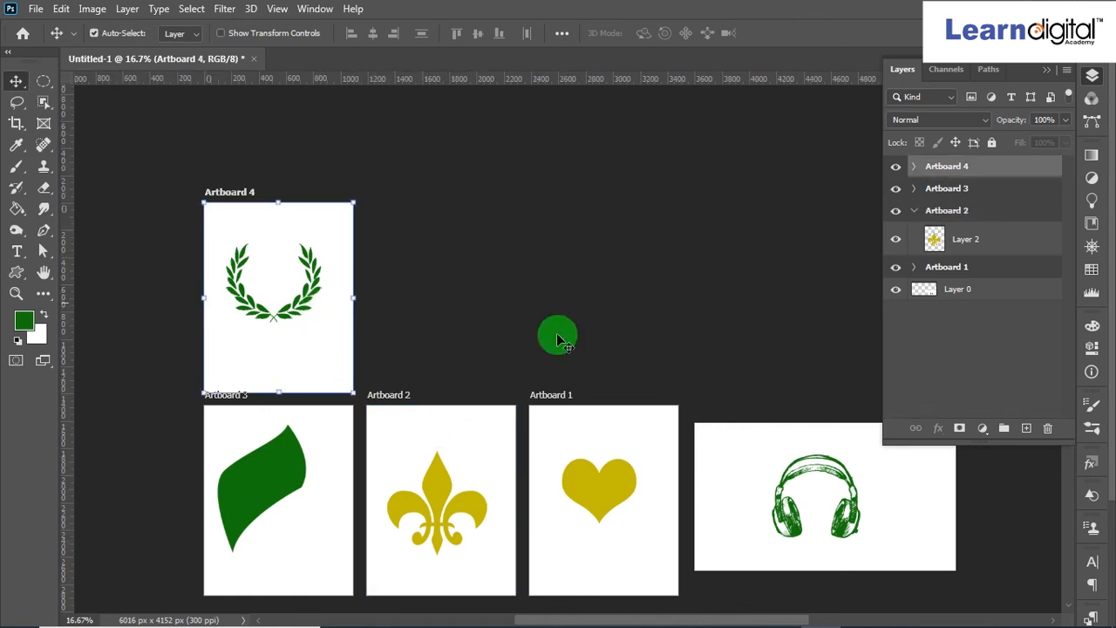
click(948, 214)
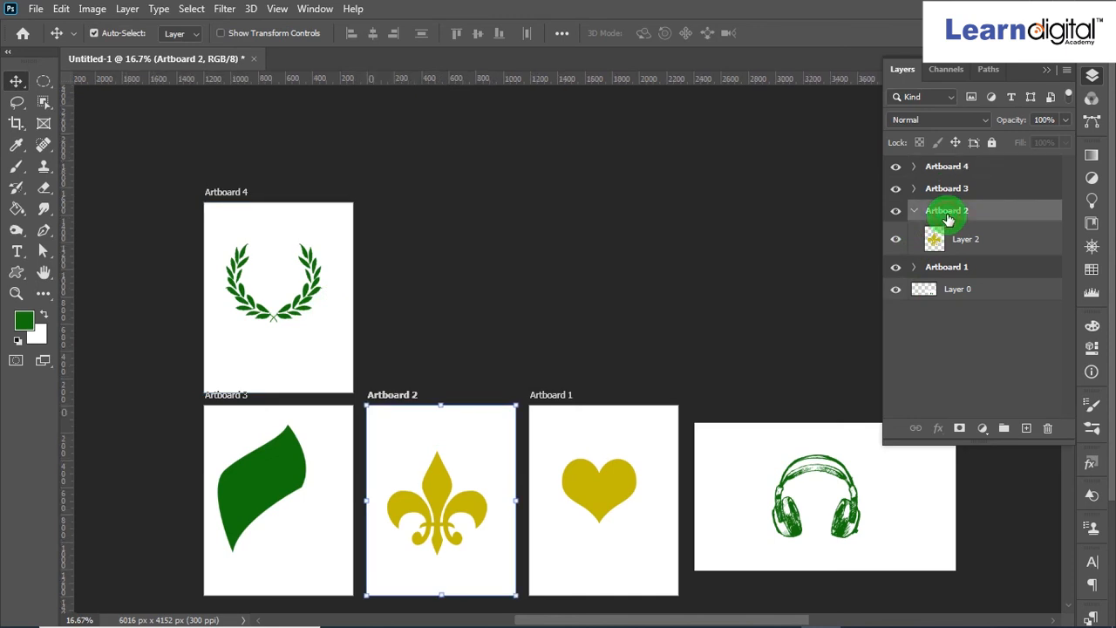
ctrl+click(954, 166)
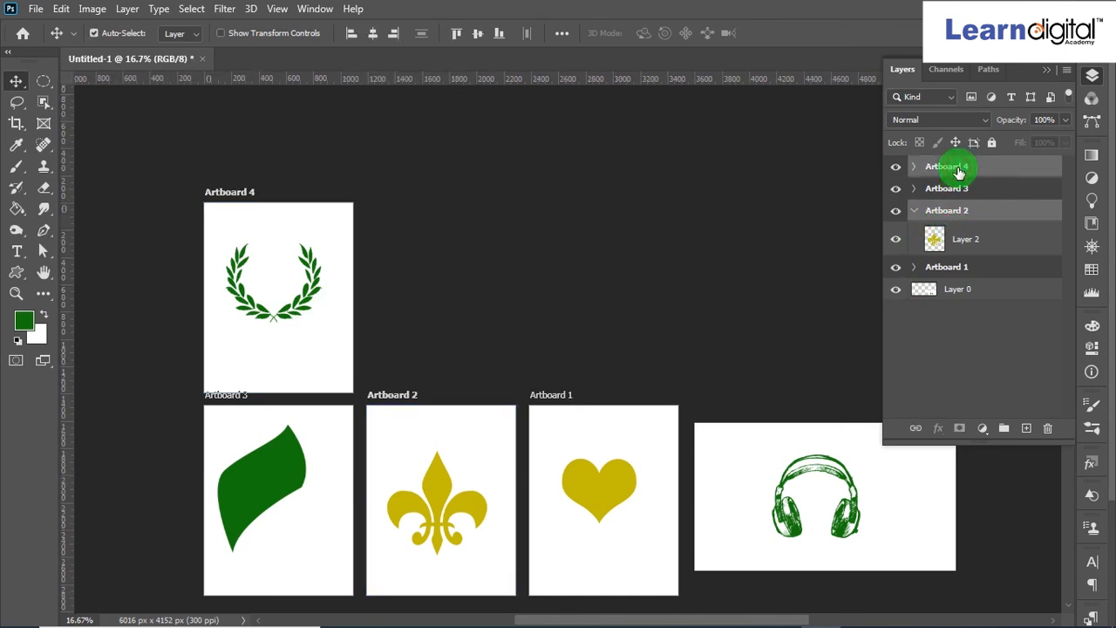
drag(24, 83, 57, 100)
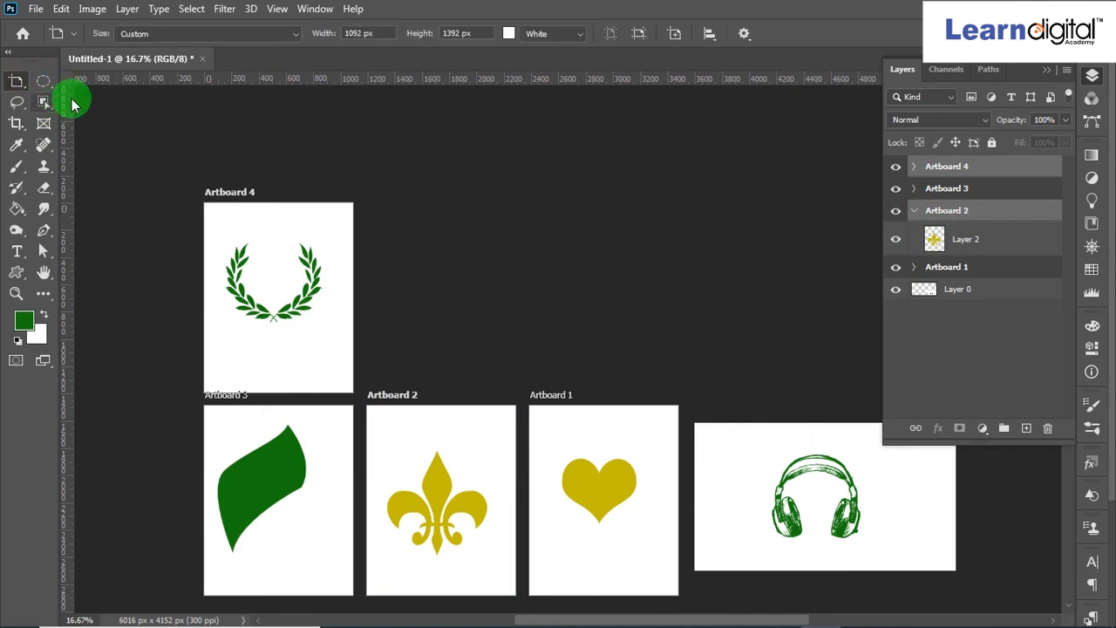
- Try aligning the two selected artboards by their horizontal centers and by their right edges
click(711, 37)
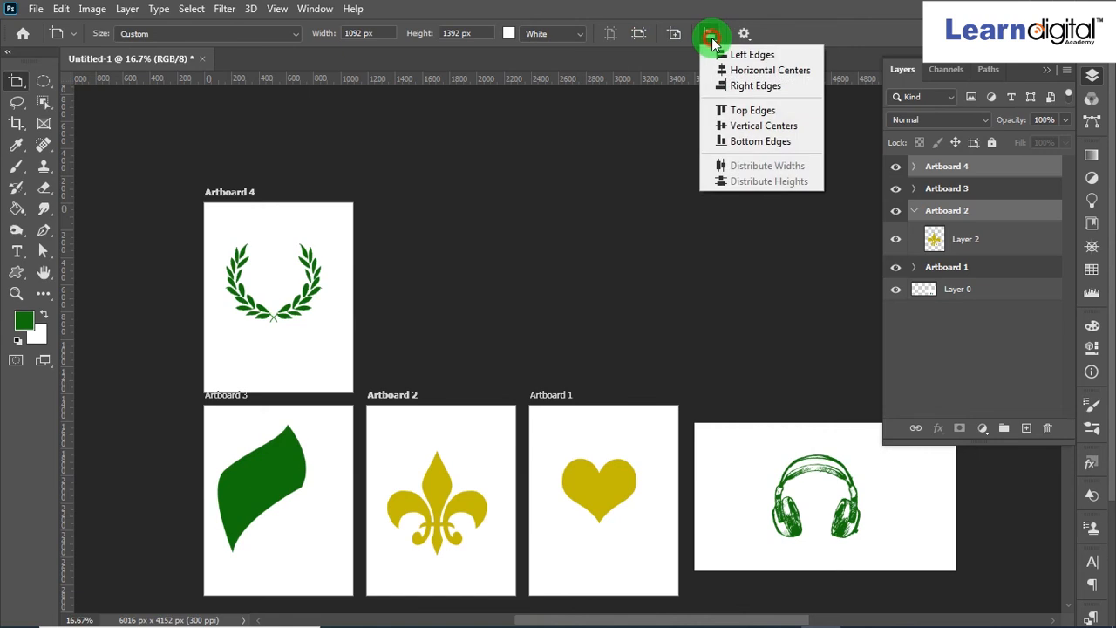
click(741, 72)
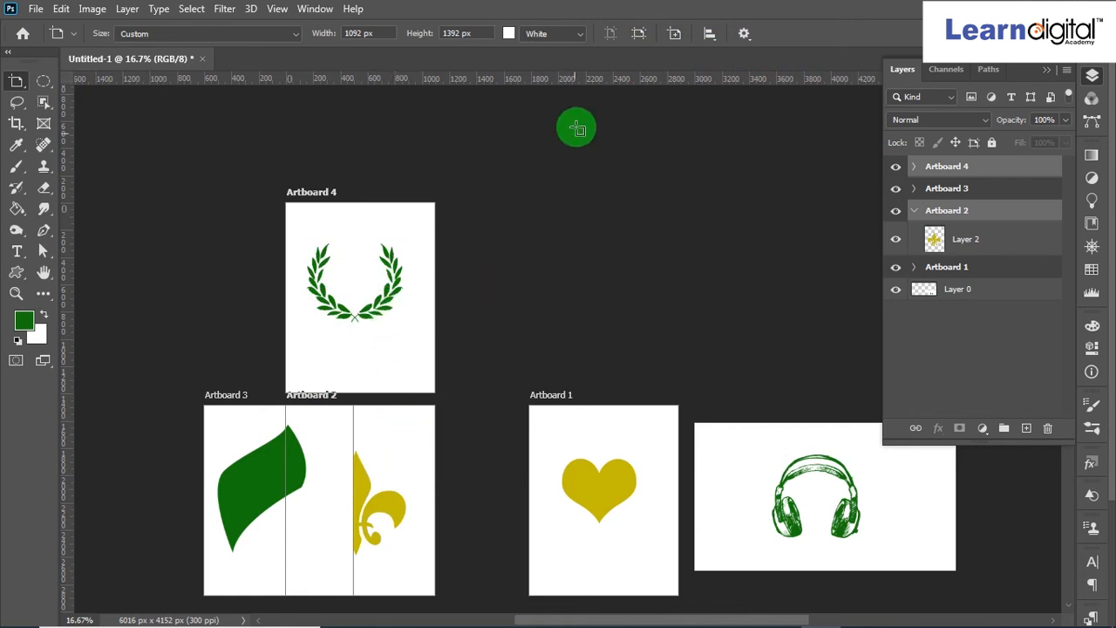
click(713, 35)
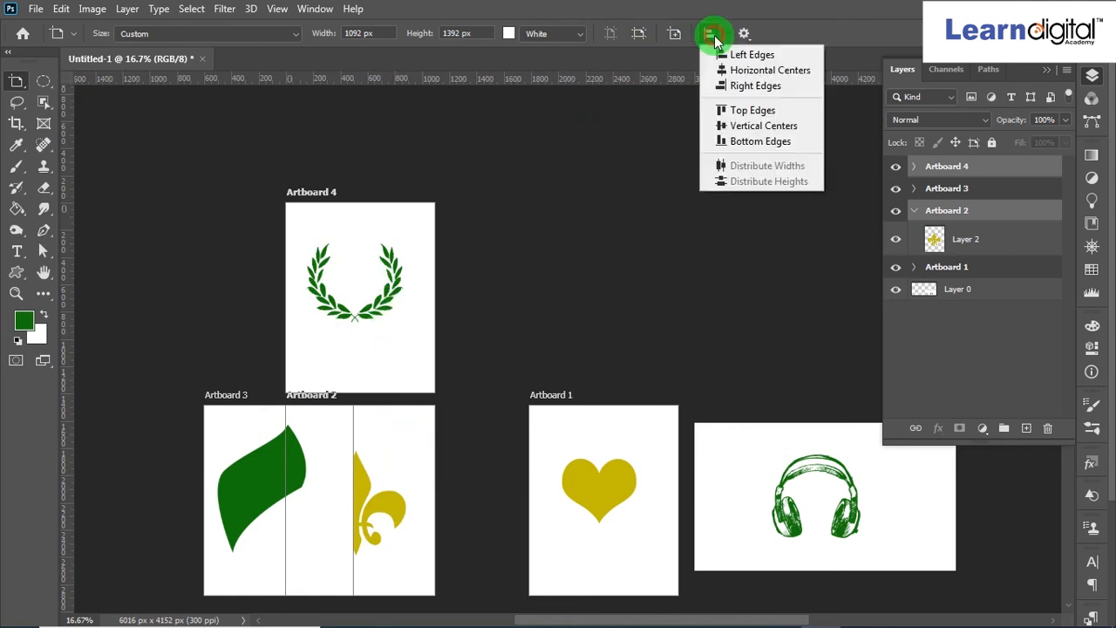
click(750, 87)
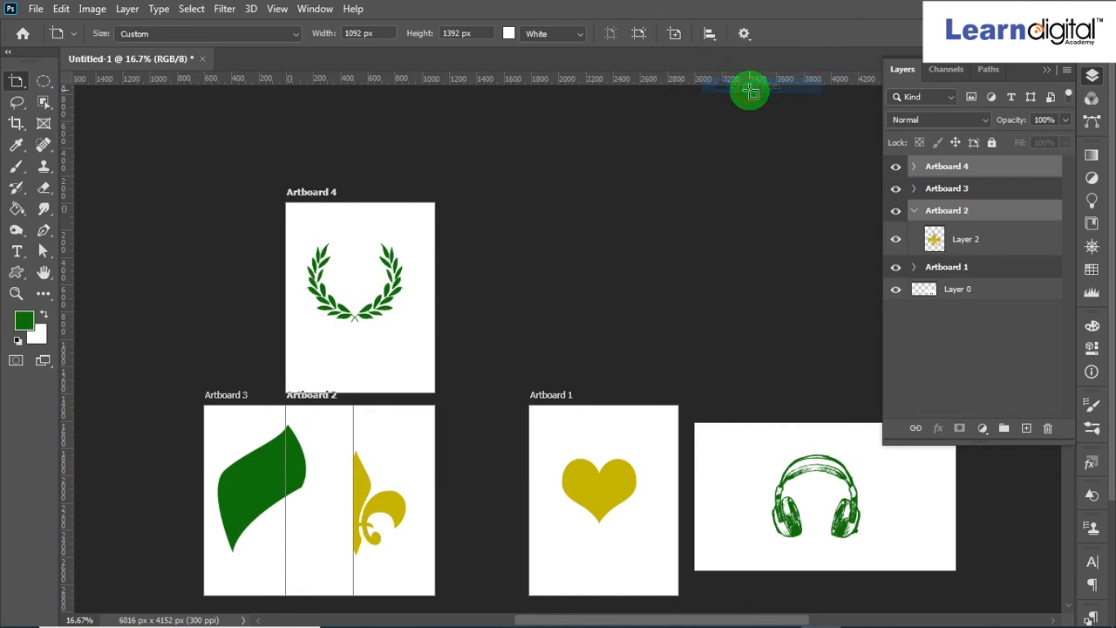
- Undo the horizontal-center alignment and align Artboard 4 and Artboard 2 by their right edges instead
key(ctrl+z)
click(712, 33)
click(745, 88)
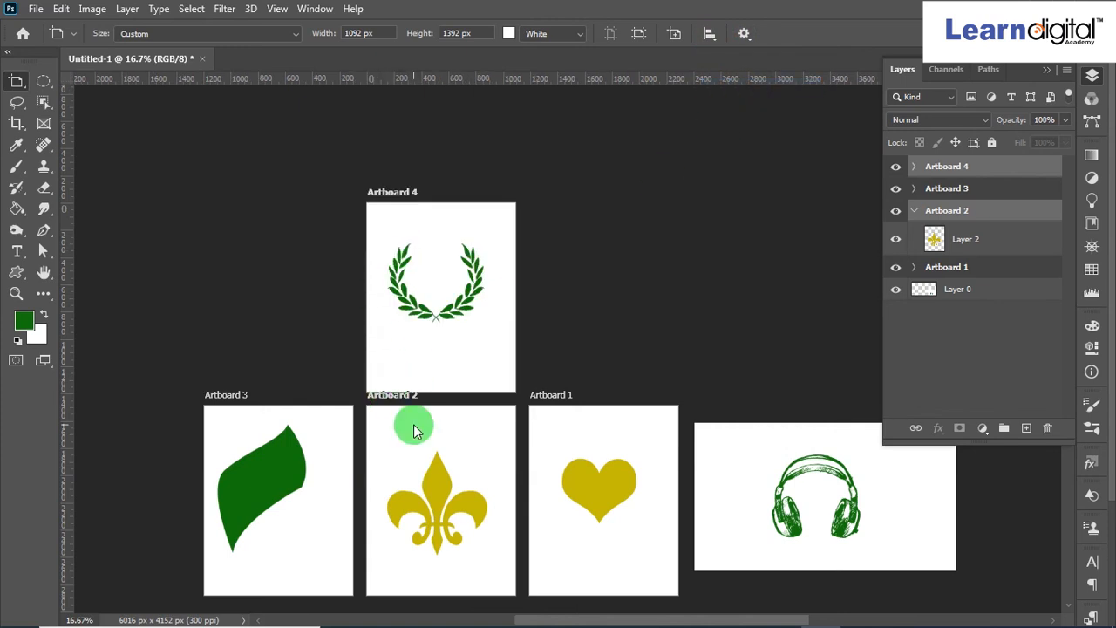
- Save a copy of the document as Untitled-1 in Photoshop PDF format to Downloads, using the High Quality Print preset
click(36, 8)
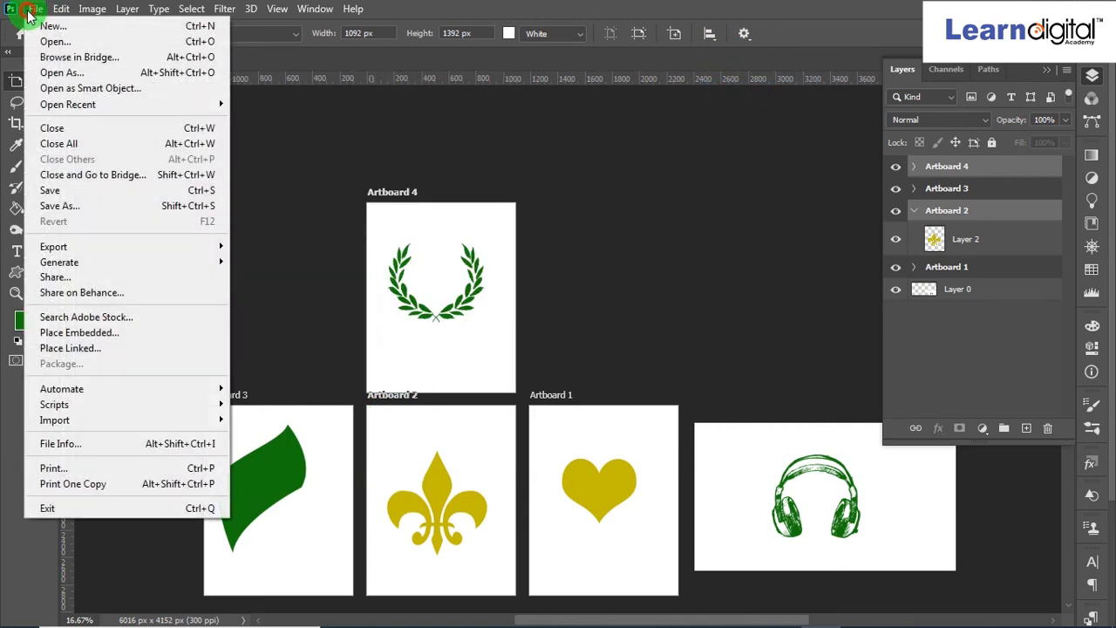
click(65, 206)
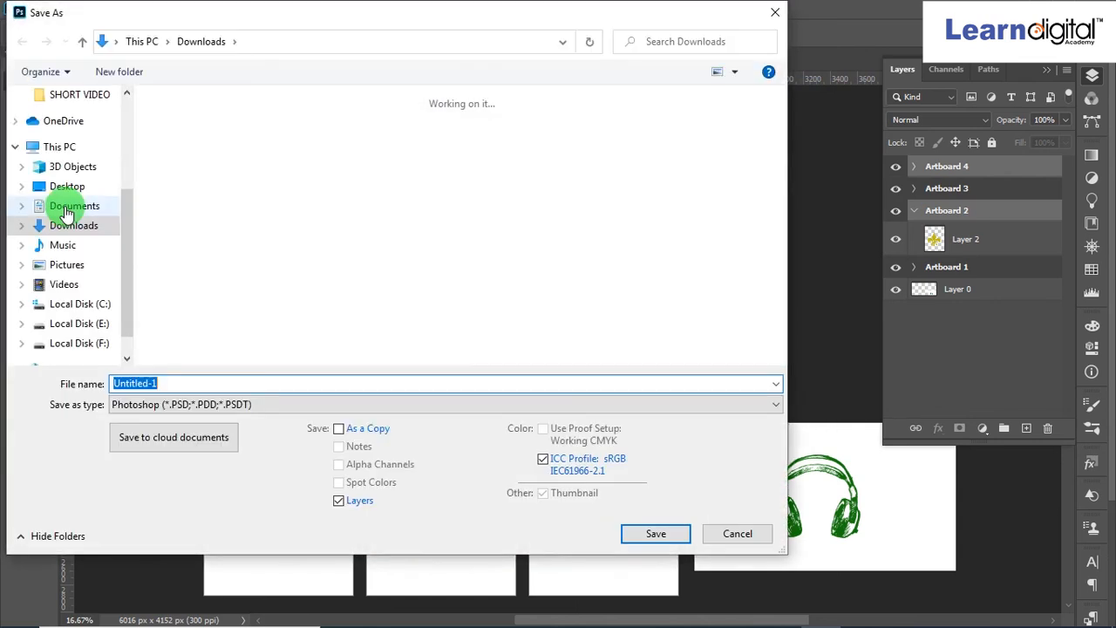
click(314, 404)
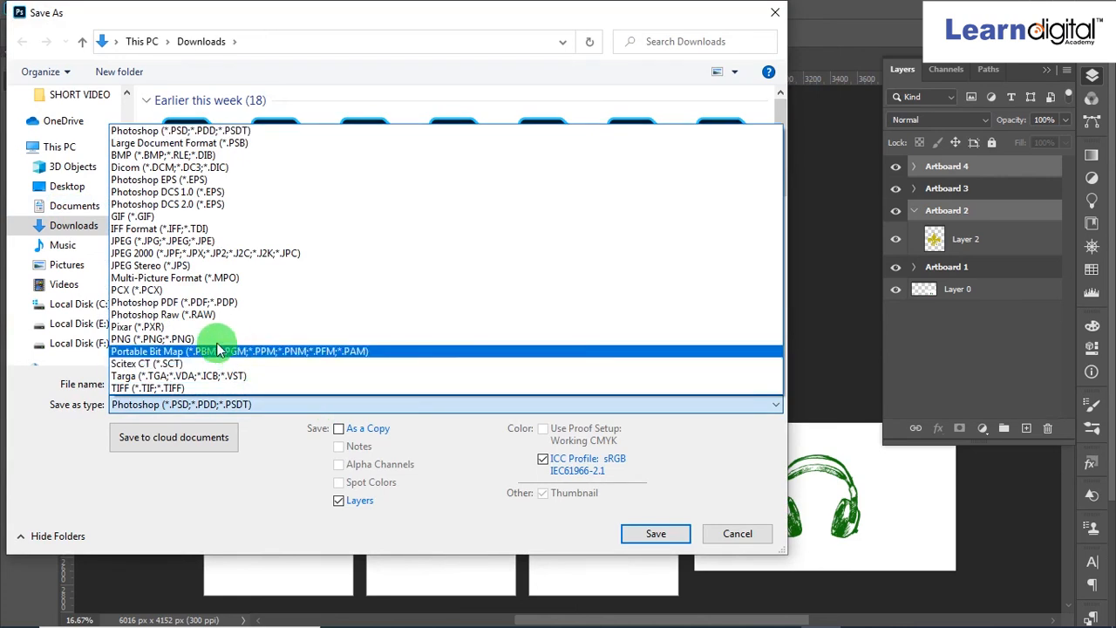
click(205, 301)
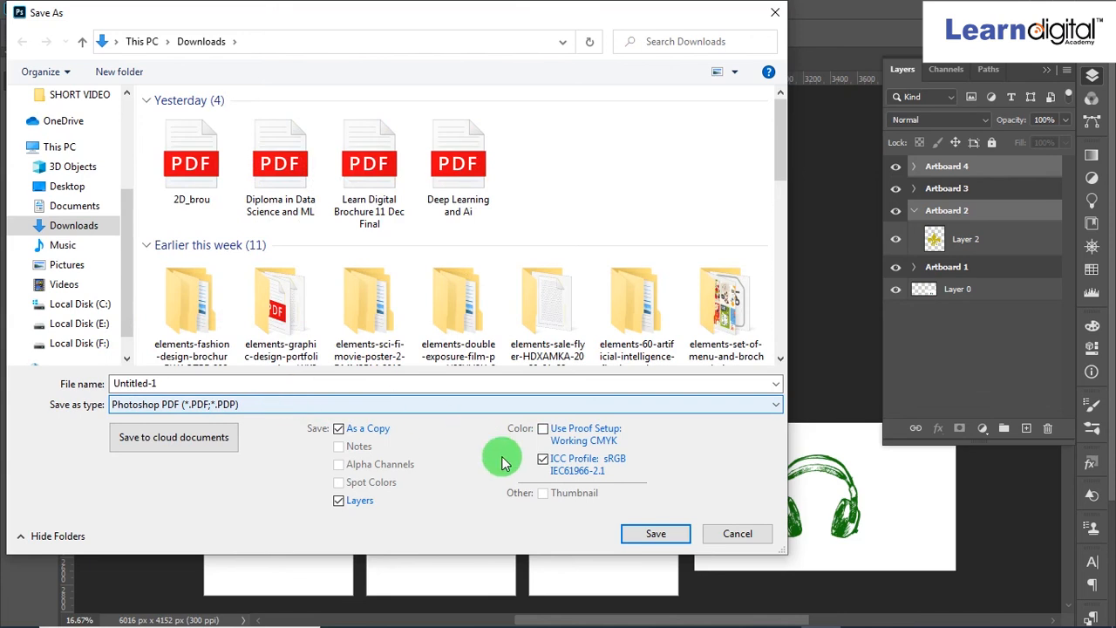
click(643, 533)
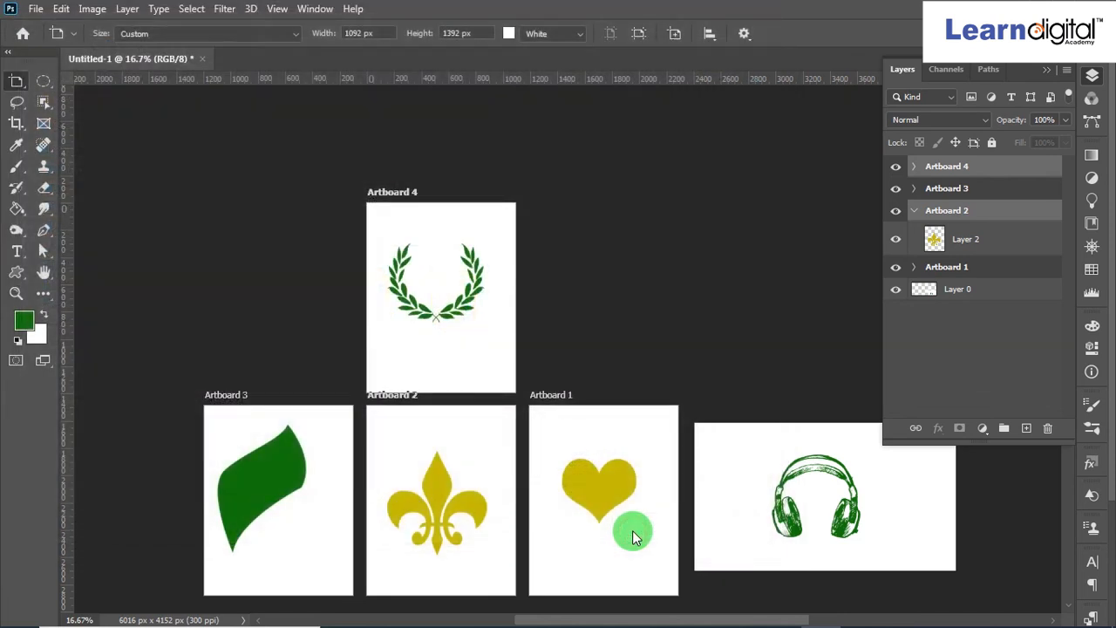
click(559, 254)
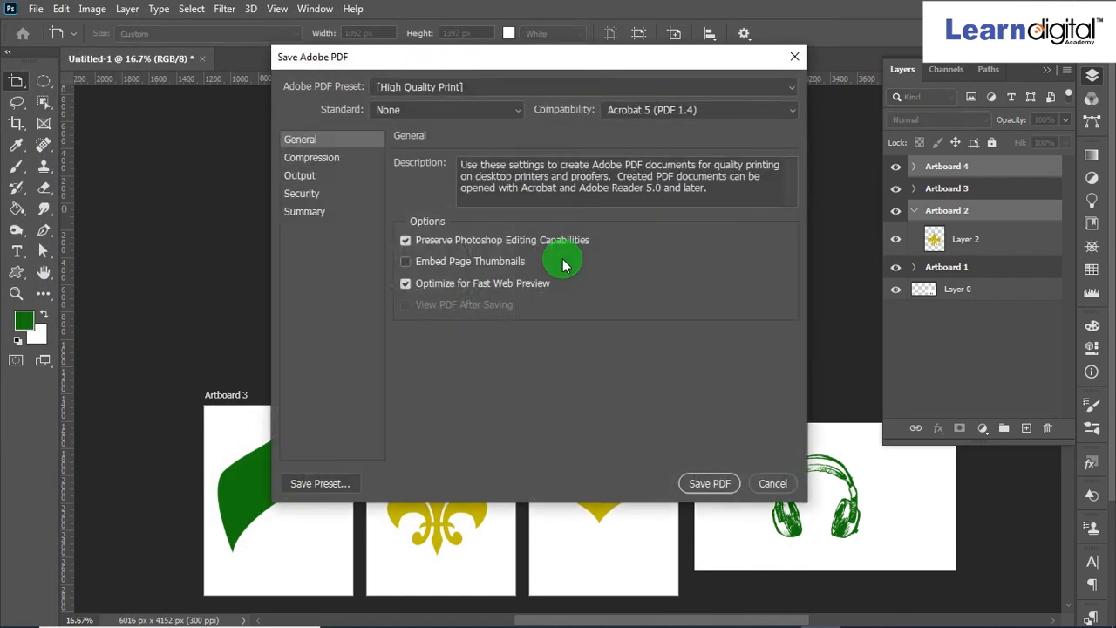
click(713, 485)
click(594, 300)
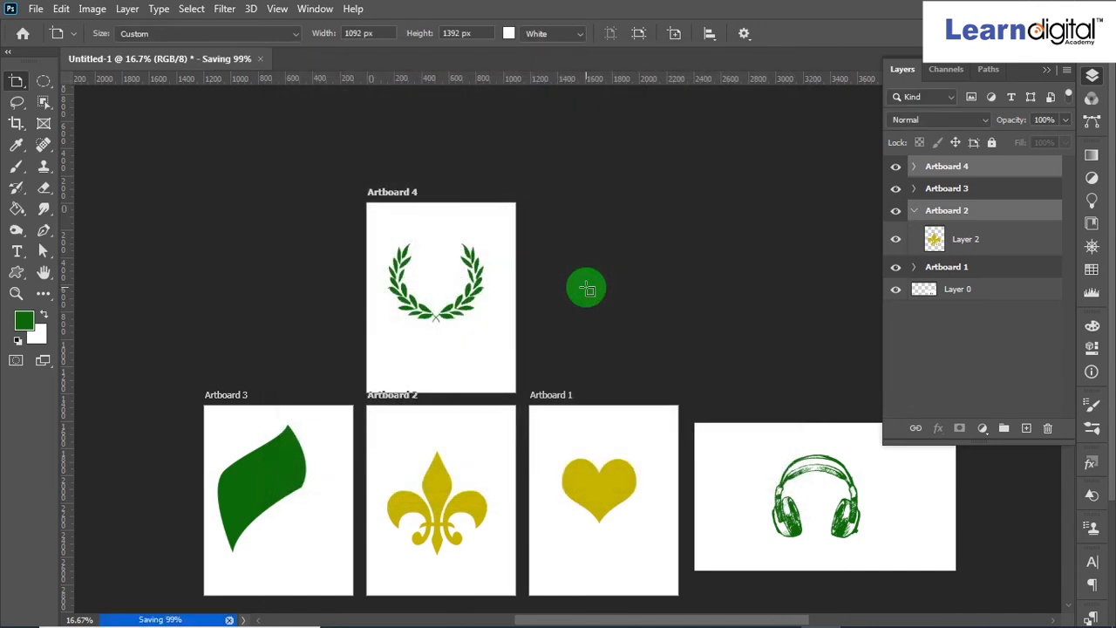
right_click(19, 84)
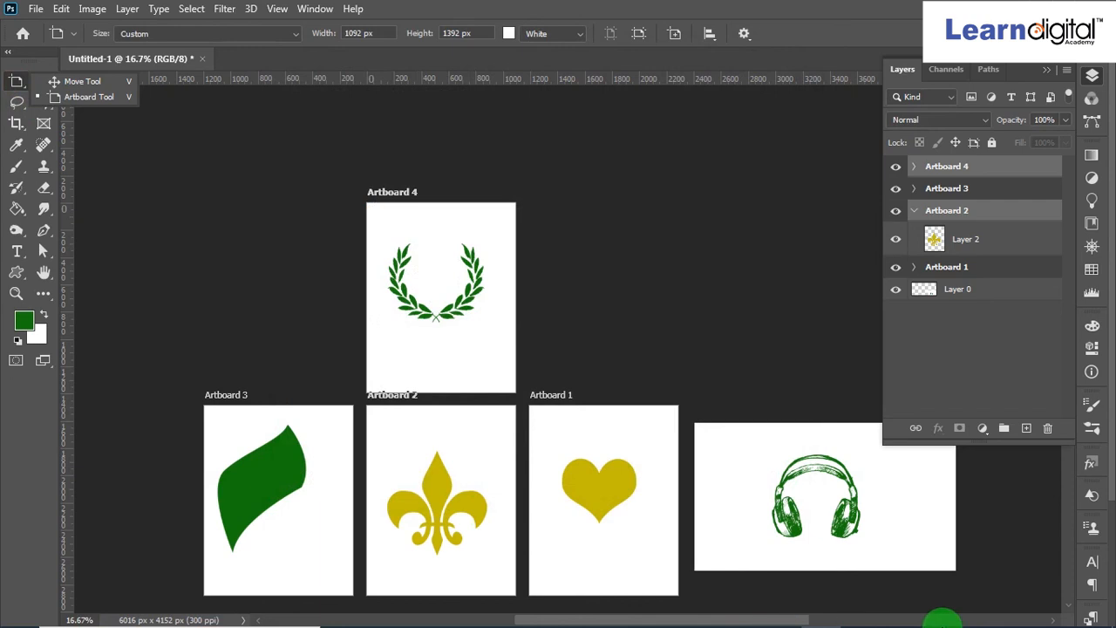
mouse_move(960, 620)
click(899, 612)
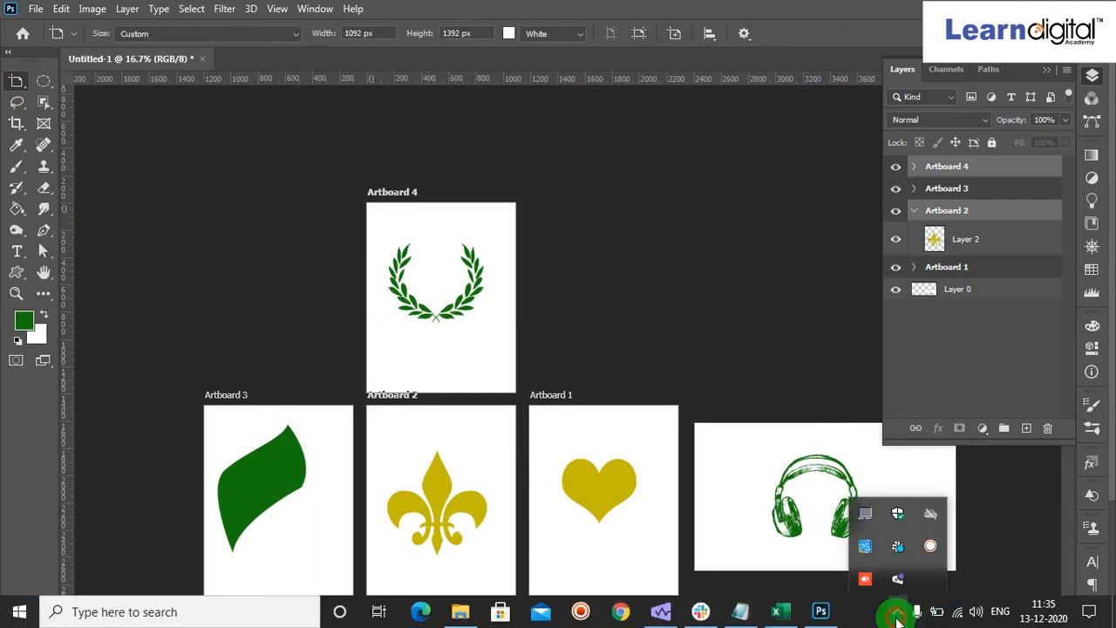
click(924, 545)
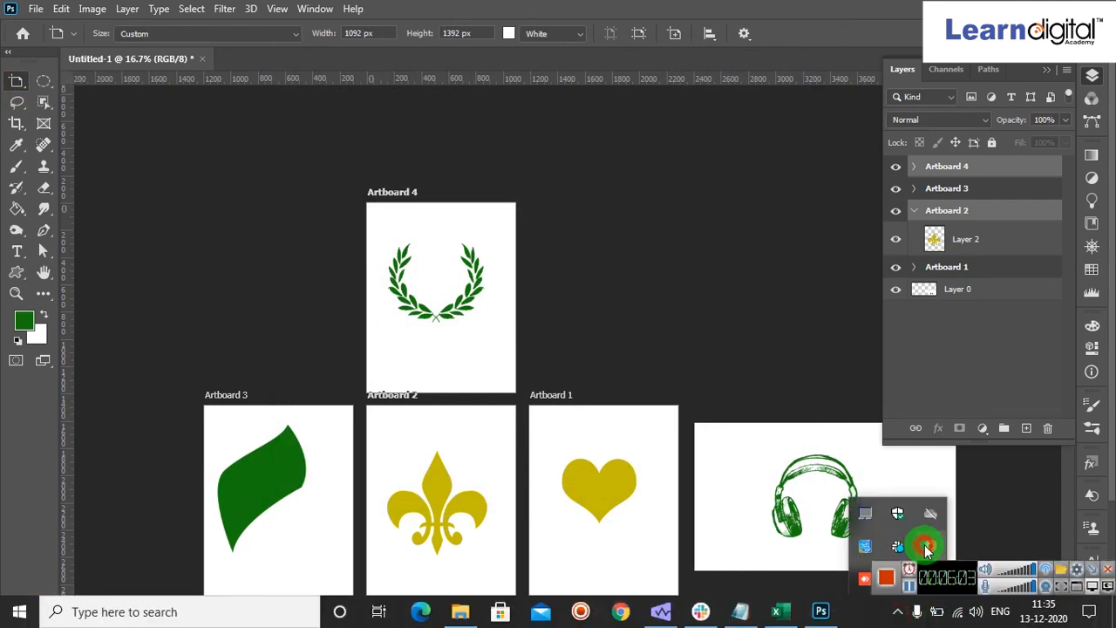